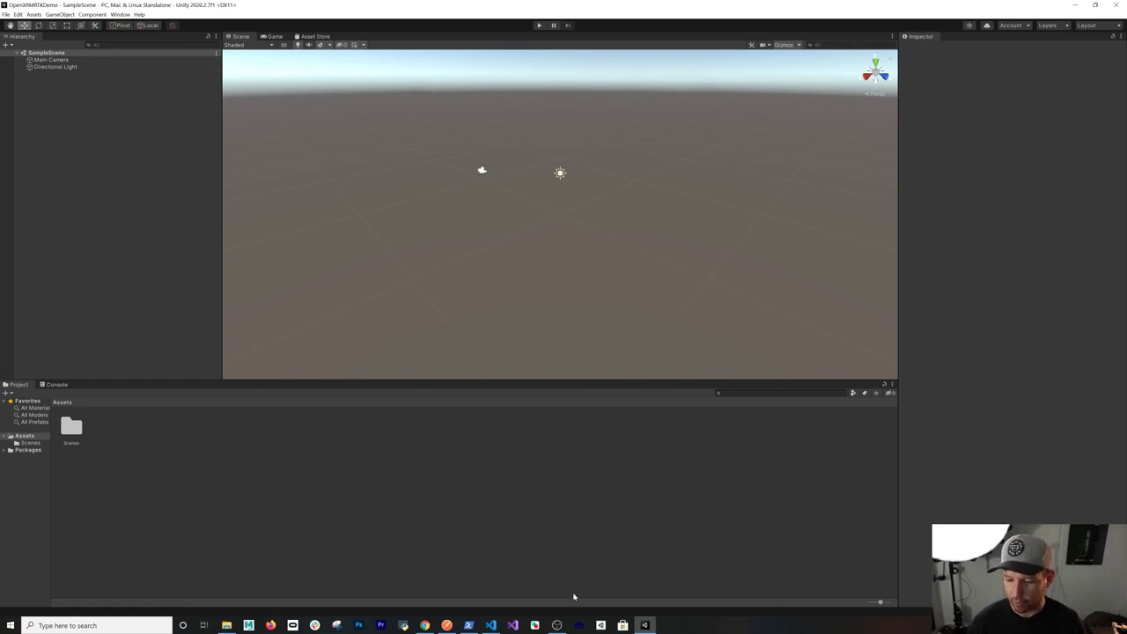
# Step: Launch the Microsoft Mixed Reality Feature Tool and start discovering features
pyautogui.click(582, 625)
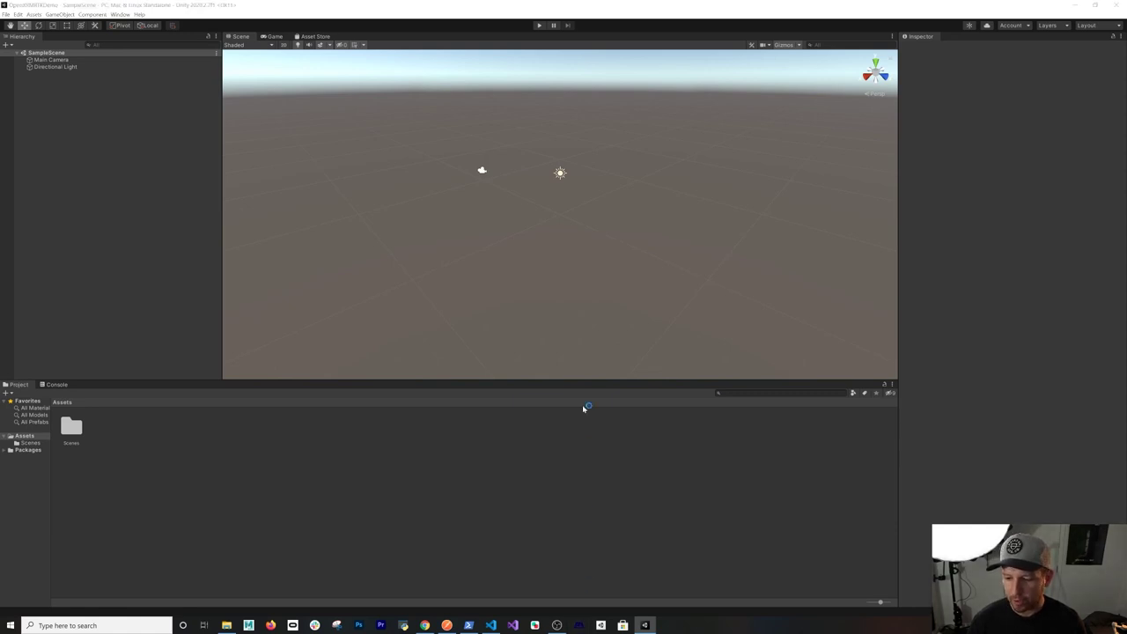
pyautogui.moveTo(131, 20); pyautogui.dragTo(416, 154)
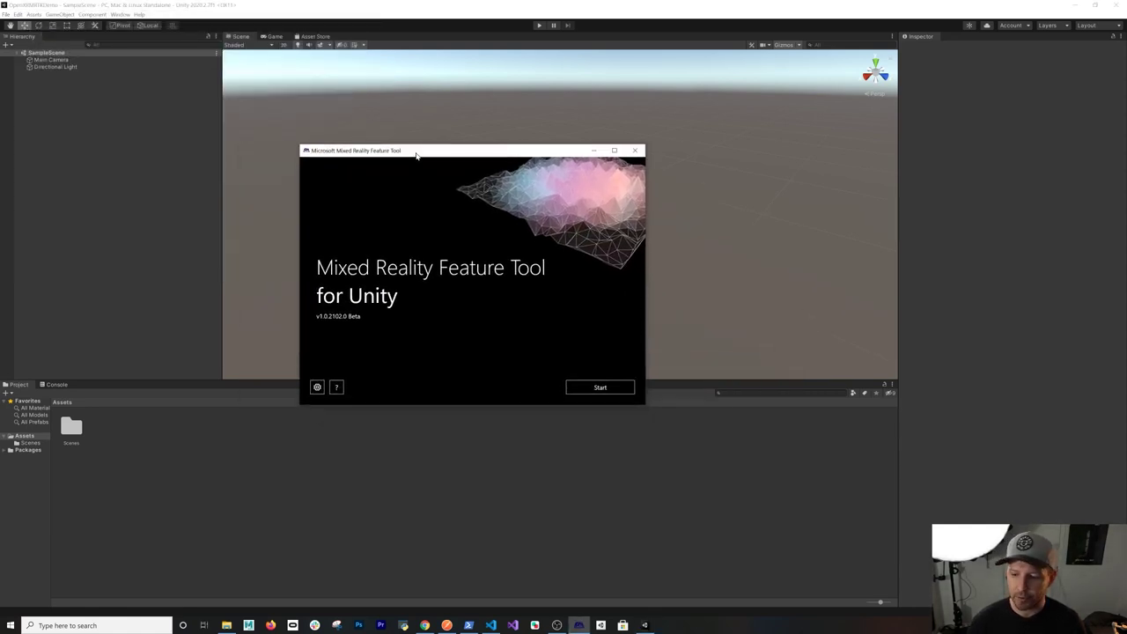
pyautogui.click(613, 390)
pyautogui.moveTo(347, 155); pyautogui.dragTo(392, 166)
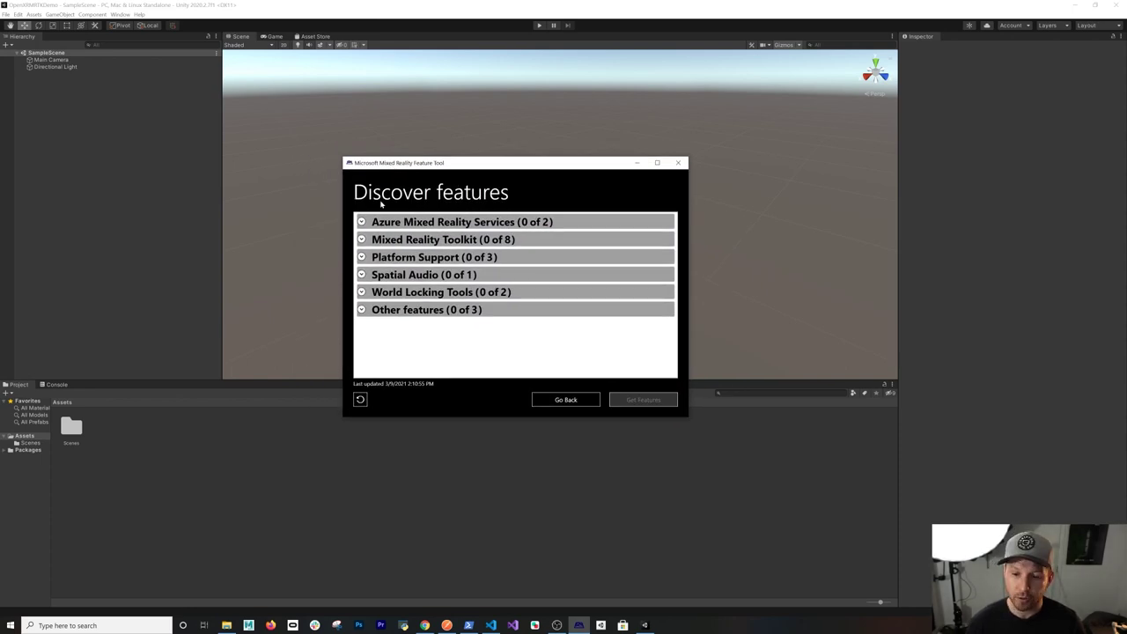
# Step: Select the Mixed Reality Toolkit Examples, Extensions, Foundation and Standard Assets features, all at version 2.6.0
pyautogui.click(362, 239)
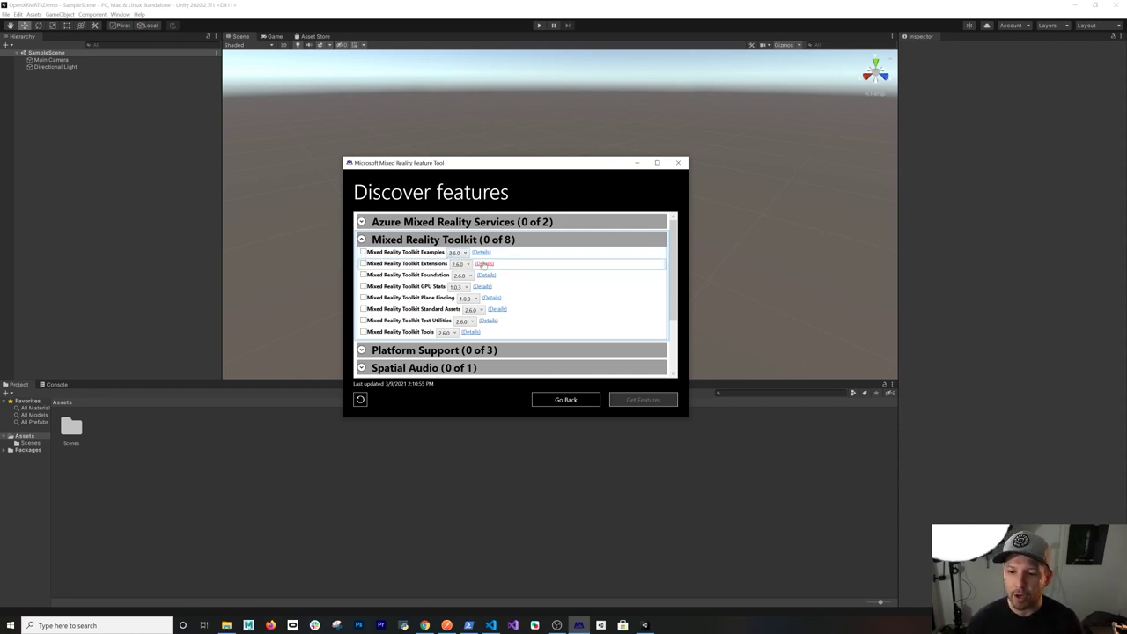
pyautogui.click(455, 253)
pyautogui.click(414, 263)
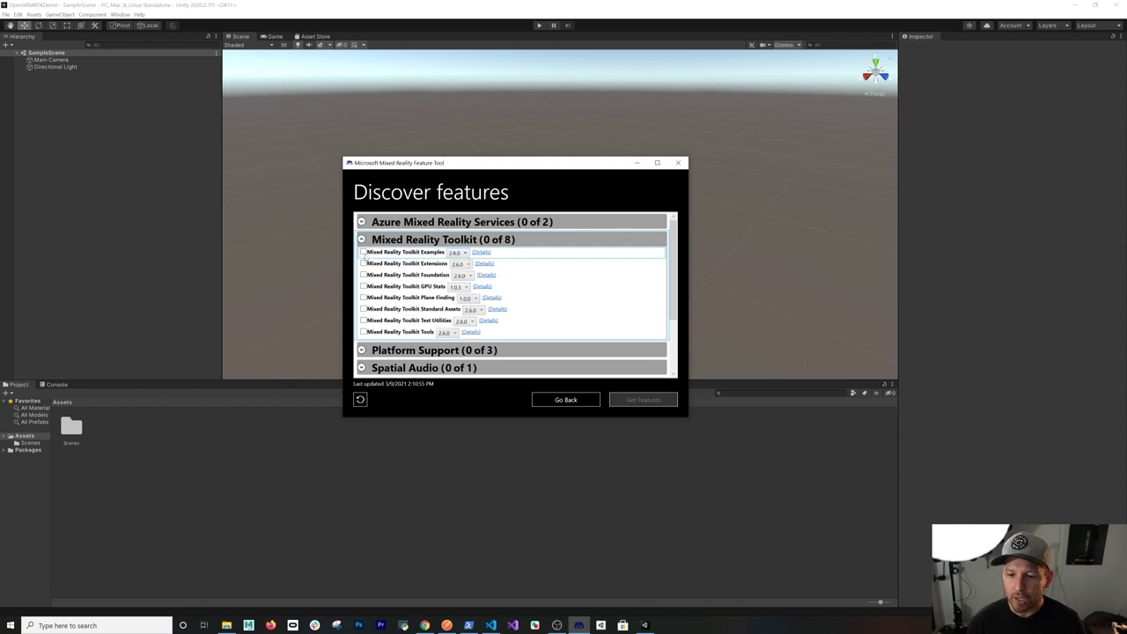
pyautogui.click(363, 252)
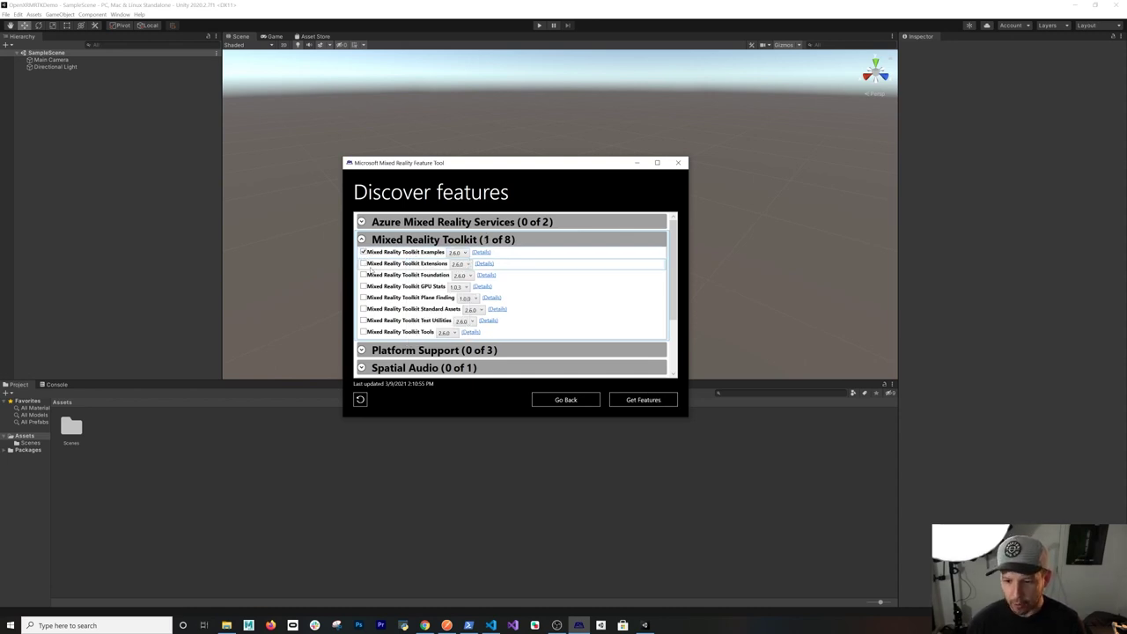
pyautogui.click(363, 275)
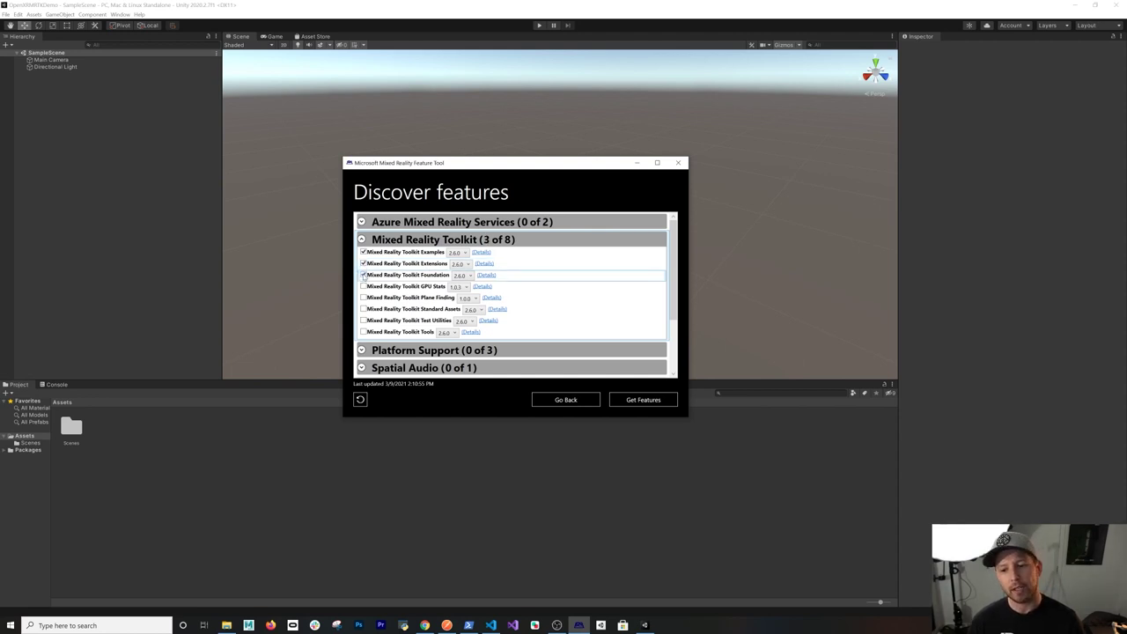
pyautogui.click(363, 309)
# Step: Add the Mixed Reality OpenXR Plugin 0.1.4 from Platform Support and get the selected features
pyautogui.scroll(-1, 363, 309)
pyautogui.click(361, 333)
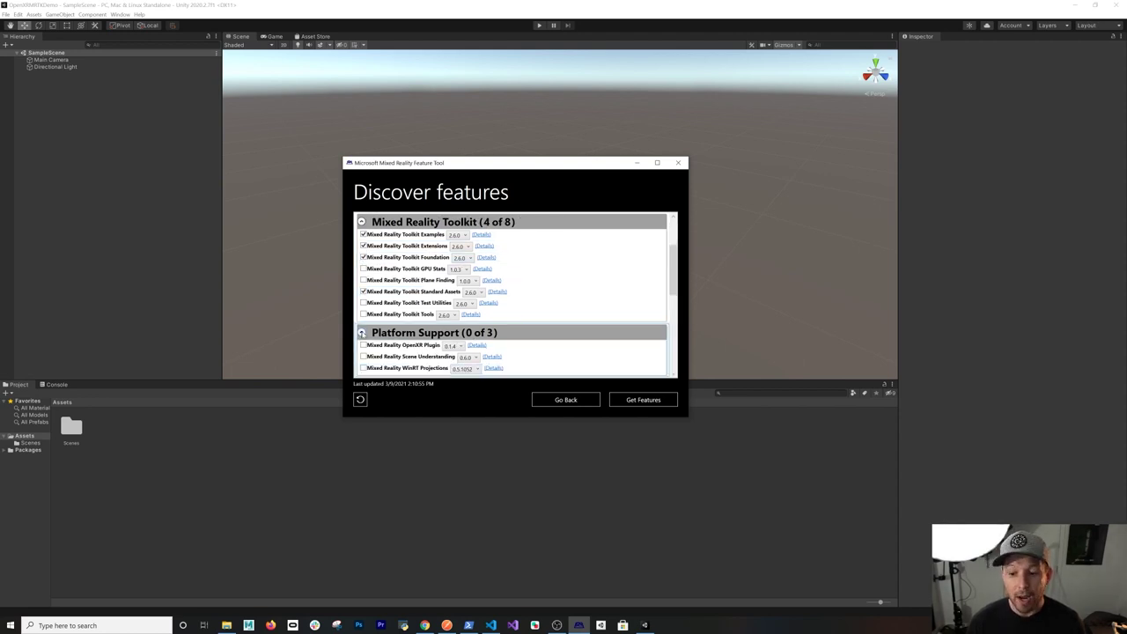
pyautogui.click(362, 345)
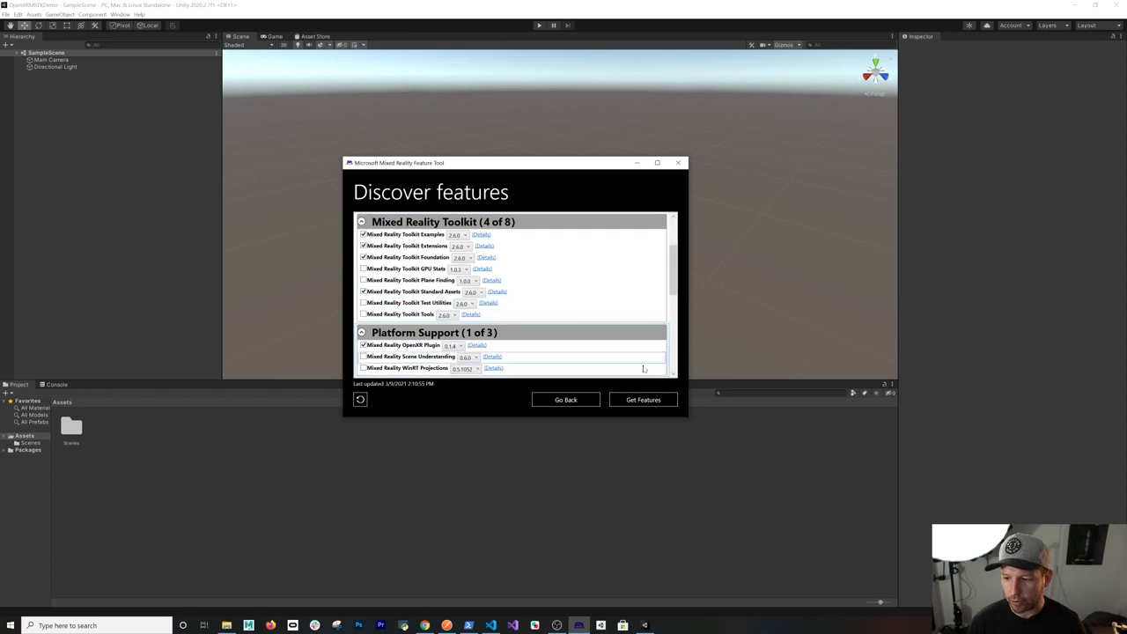
pyautogui.click(649, 402)
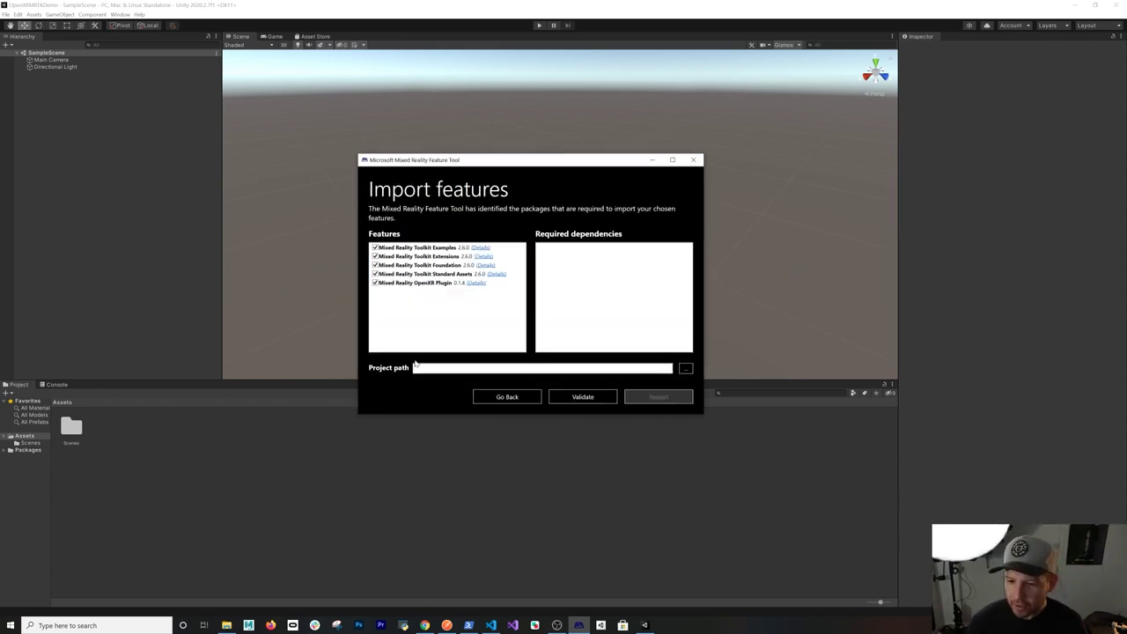
# Step: Set the project path to the OpenXRMRTKDemo folder inside Code and validate the selected features
pyautogui.click(688, 369)
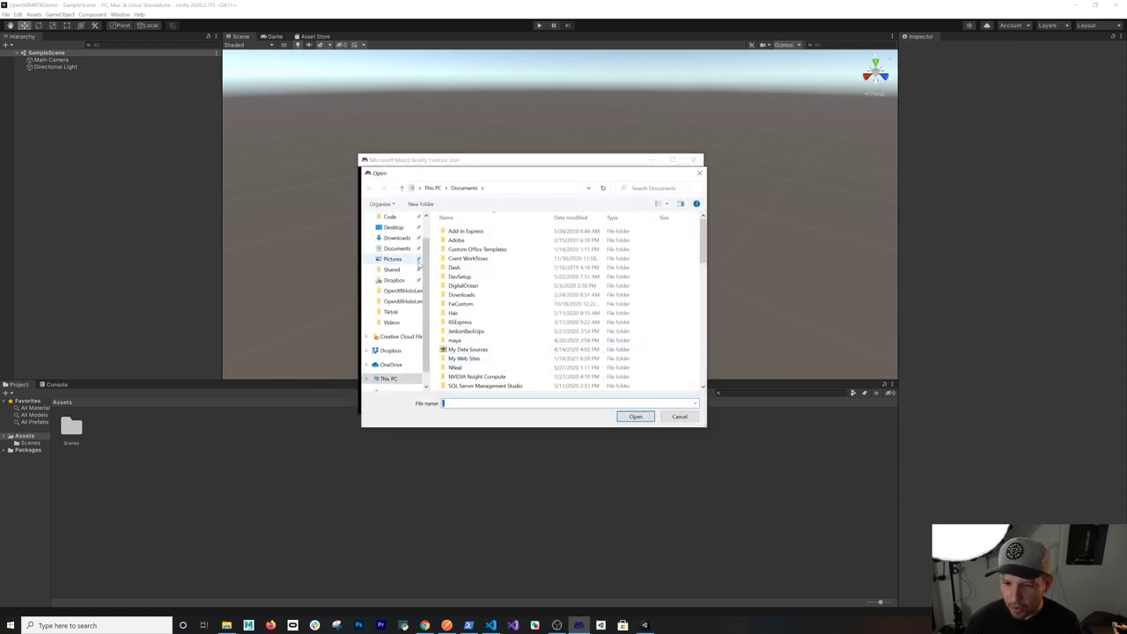
pyautogui.click(390, 217)
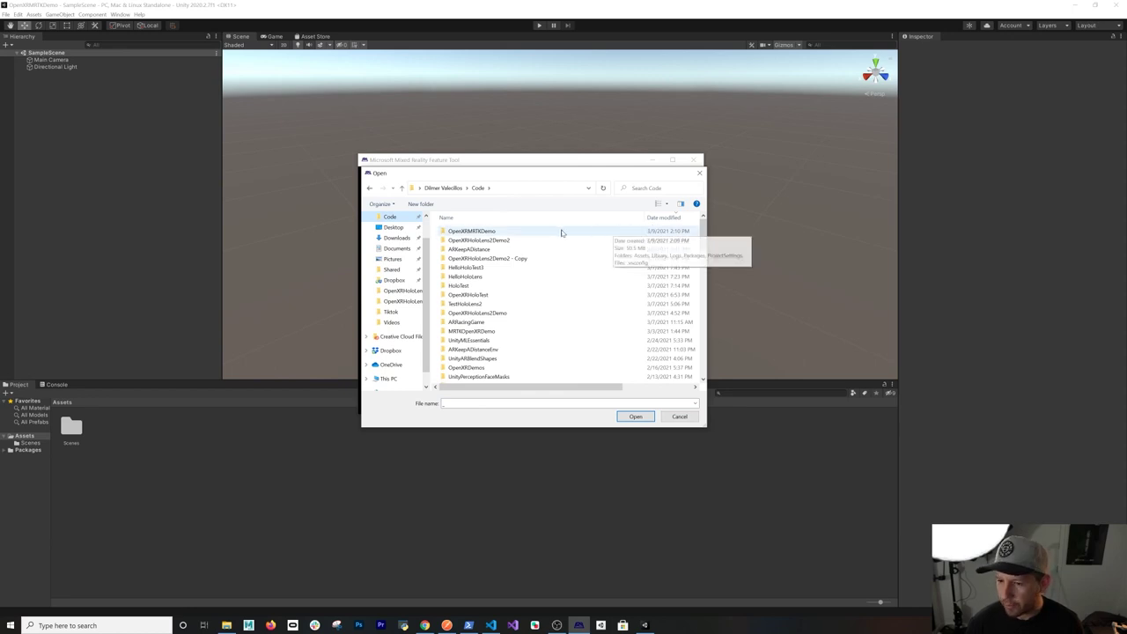
pyautogui.doubleClick(451, 232)
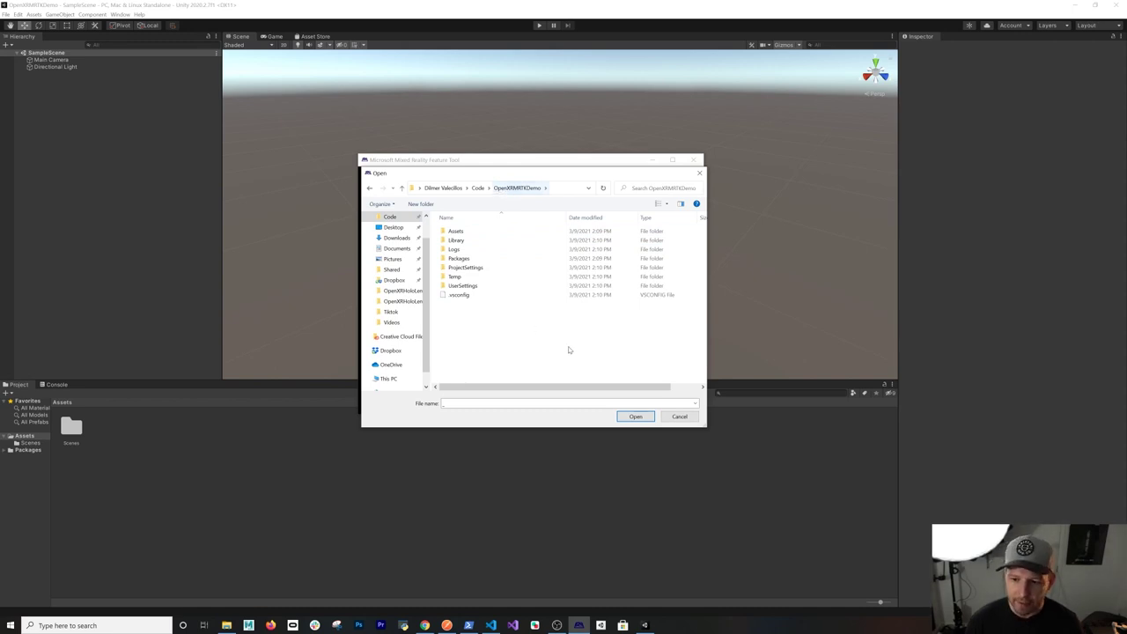
pyautogui.click(635, 416)
pyautogui.click(606, 399)
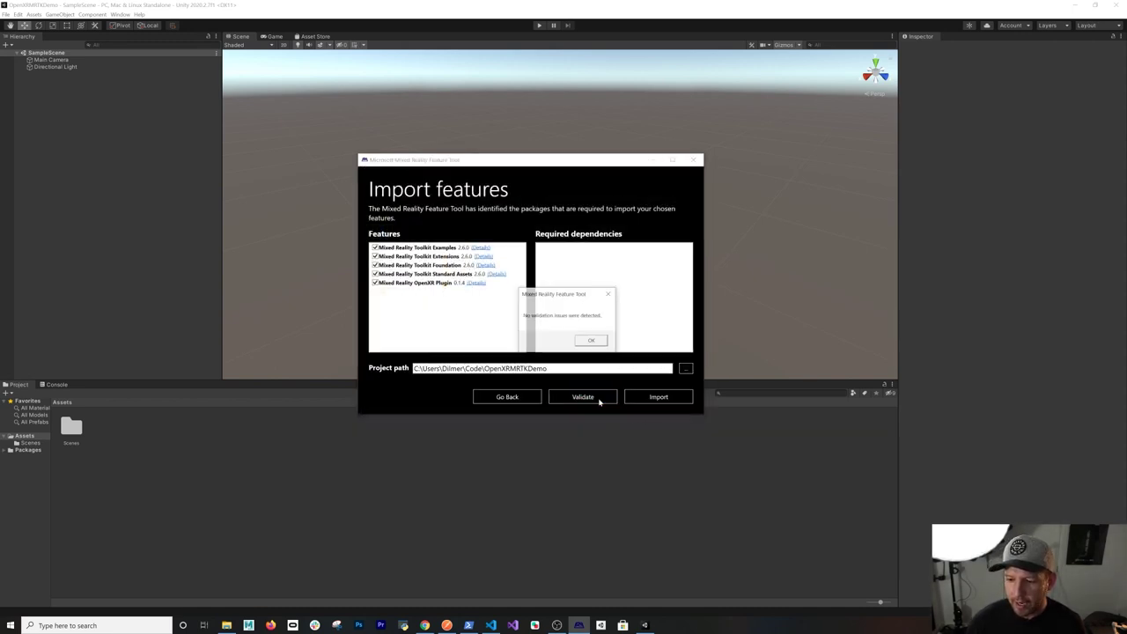
pyautogui.click(598, 341)
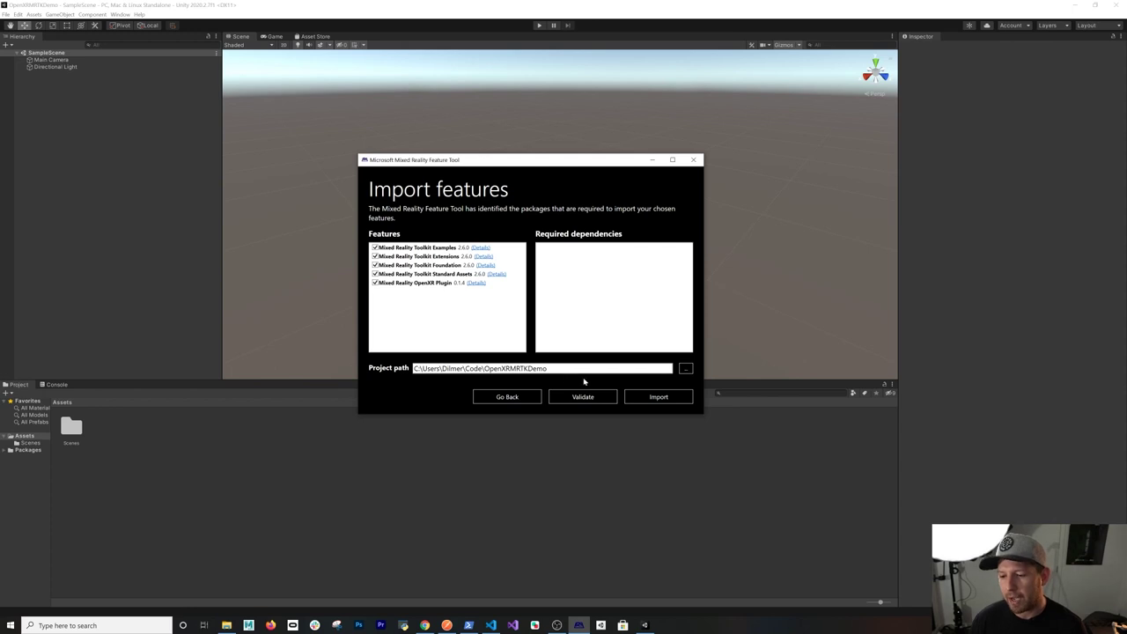
# Step: Import the features into OpenXRMRTKDemo, approve the manifest changes and exit the feature tool to return to Unity
pyautogui.click(659, 396)
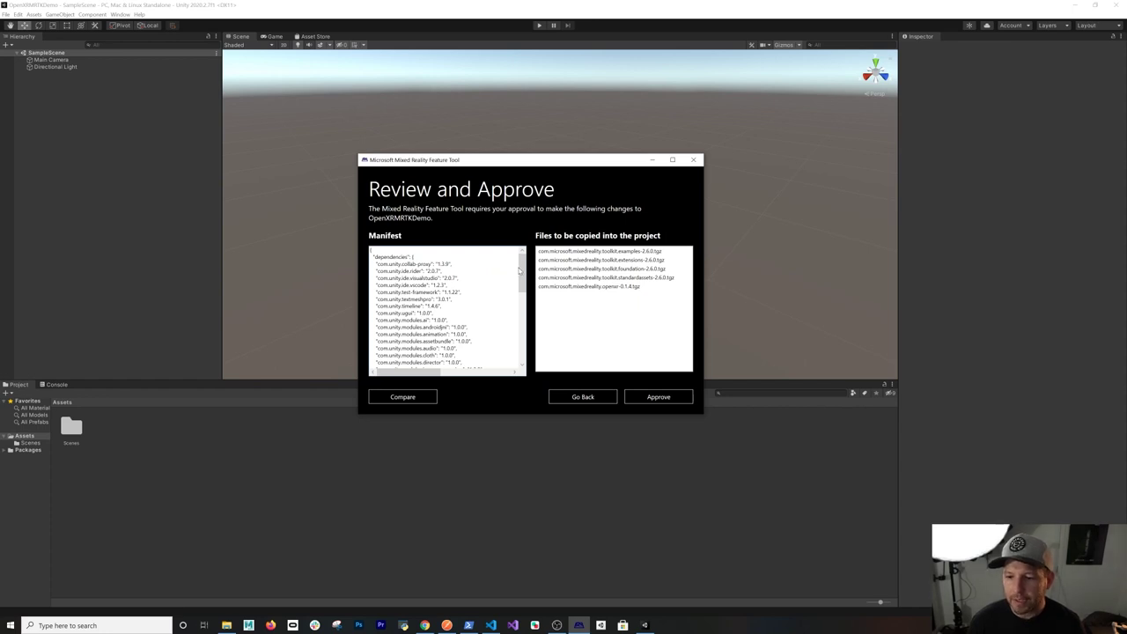
pyautogui.click(652, 397)
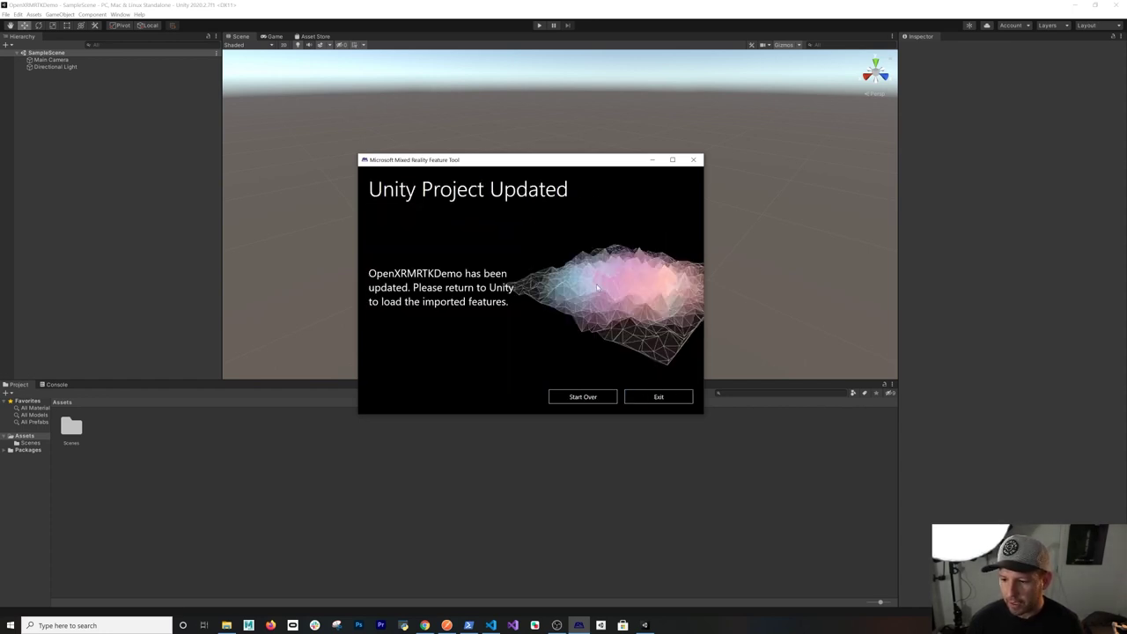
pyautogui.click(659, 398)
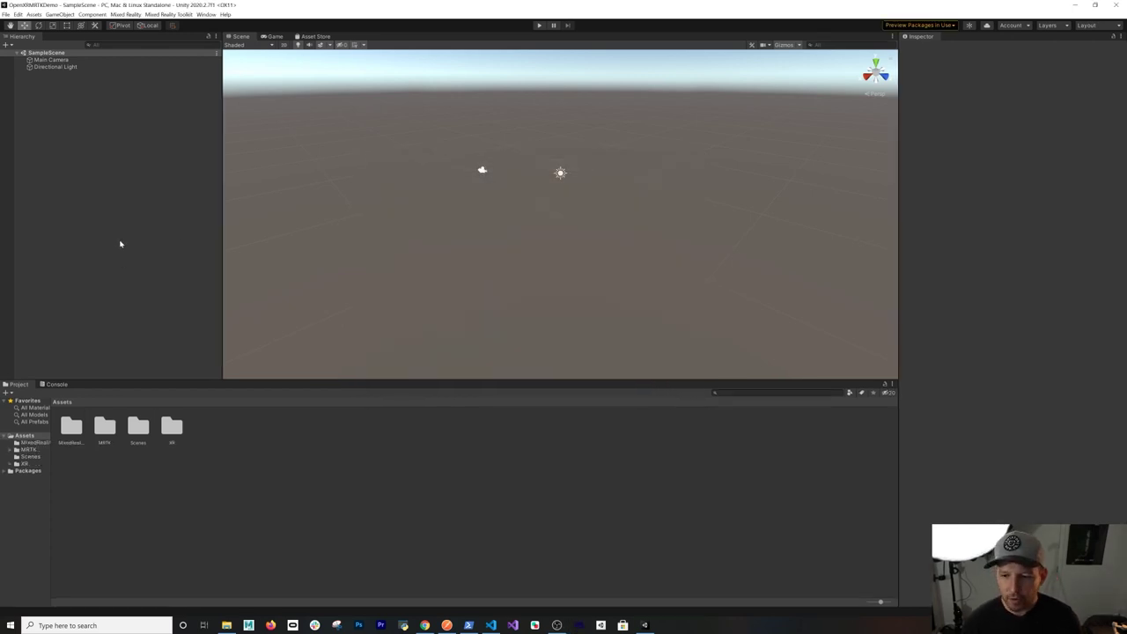
# Step: Import the Demos - HandTracking sample of the Mixed Reality Toolkit Examples package through the Package Manager
pyautogui.click(206, 14)
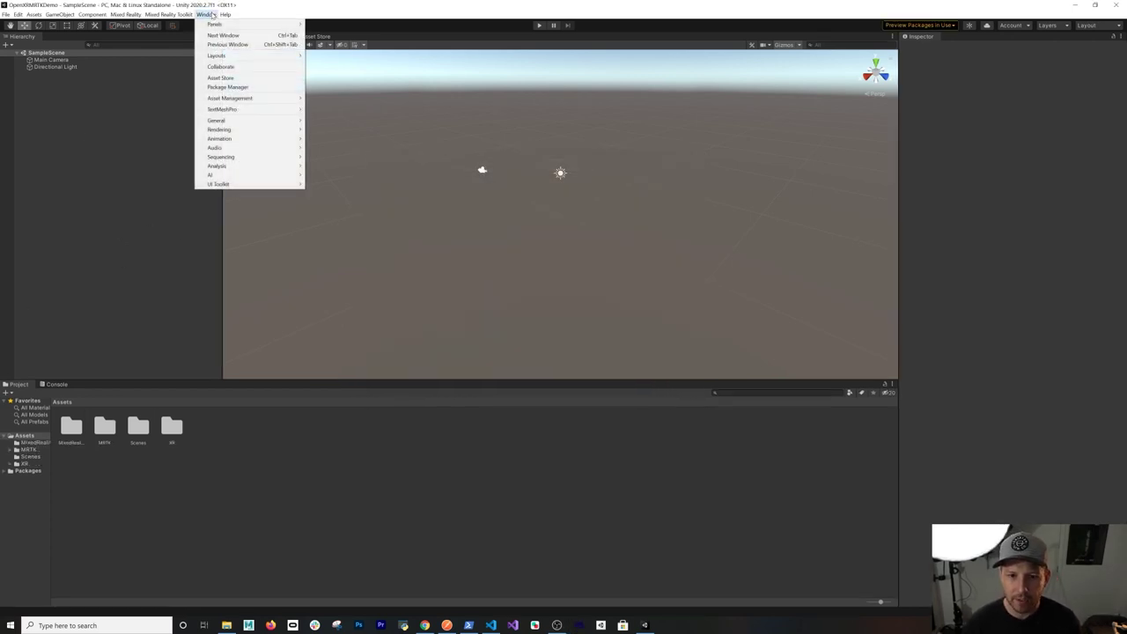
pyautogui.click(227, 88)
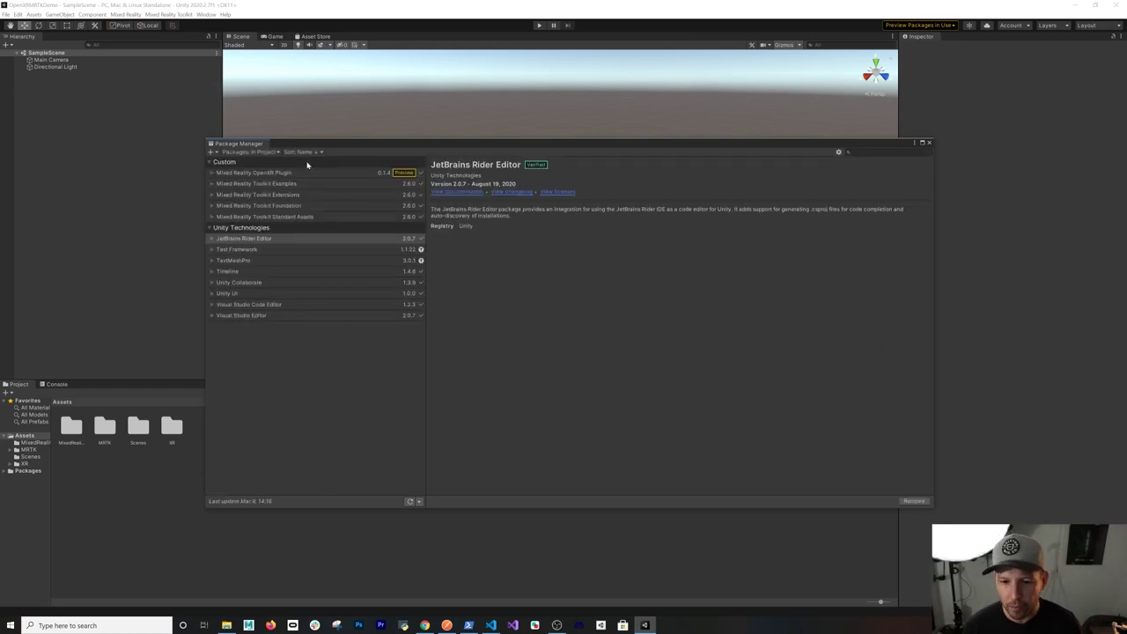
pyautogui.click(251, 185)
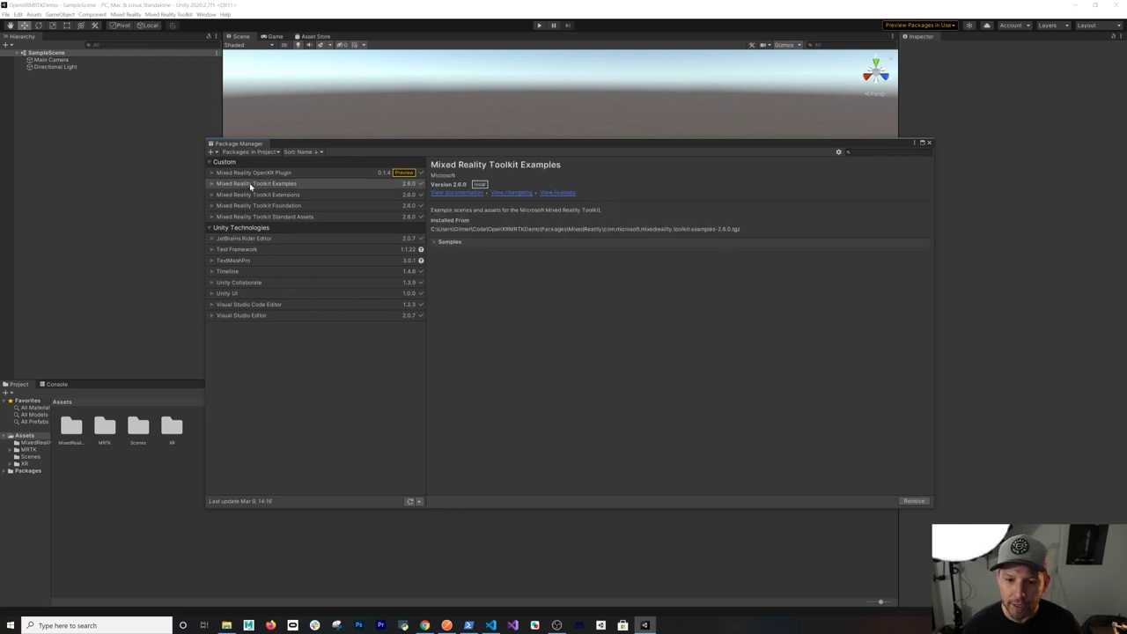
pyautogui.click(435, 242)
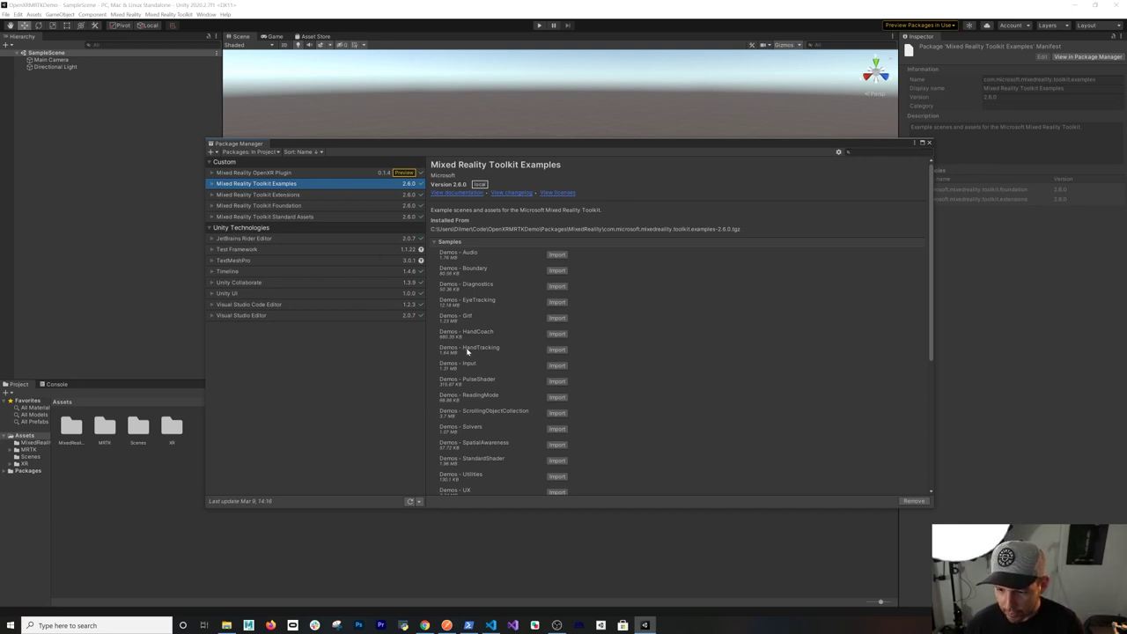
pyautogui.click(557, 350)
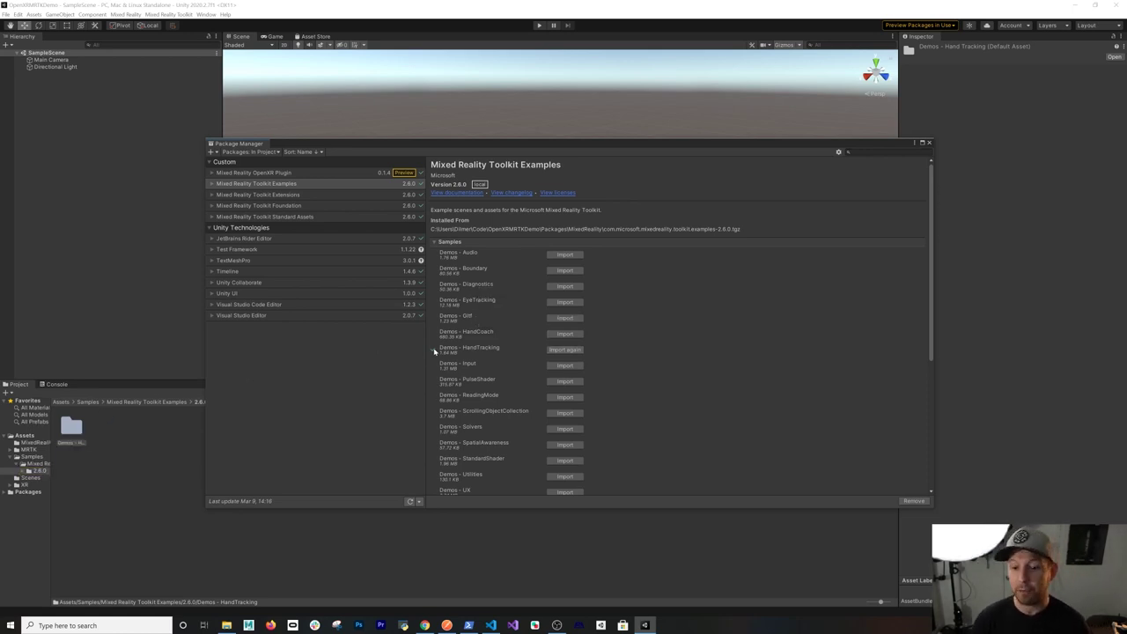
# Step: Look at the Mixed Reality OpenXR Plugin, then search the Unity Registry for OpenXR and check the OpenXR Plugin's installed version
pyautogui.click(273, 175)
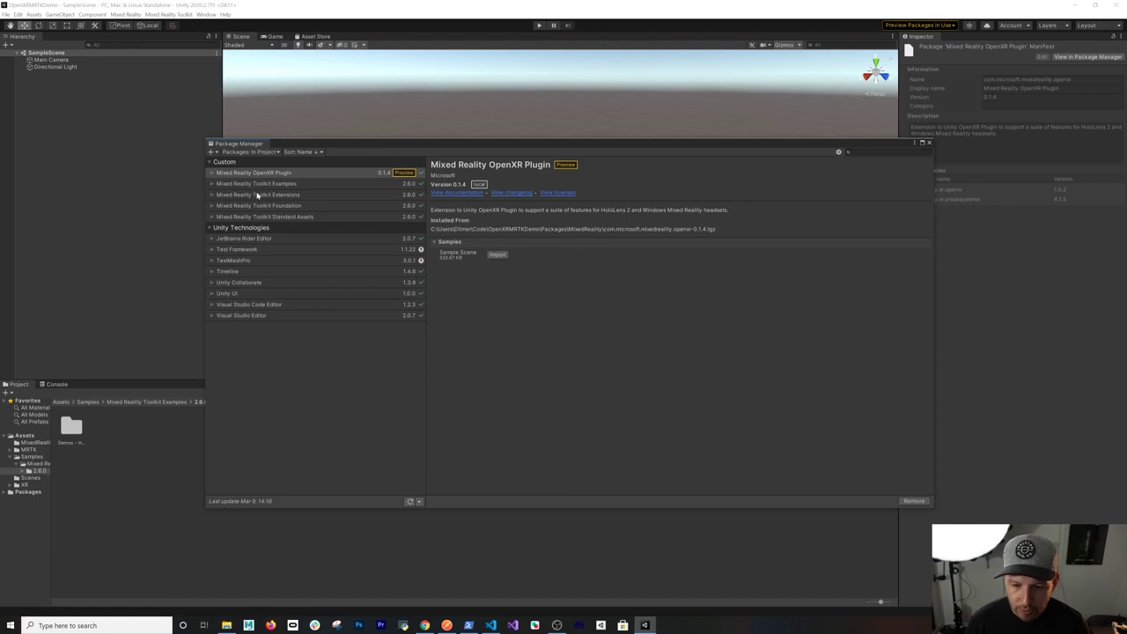
pyautogui.click(253, 153)
pyautogui.click(276, 162)
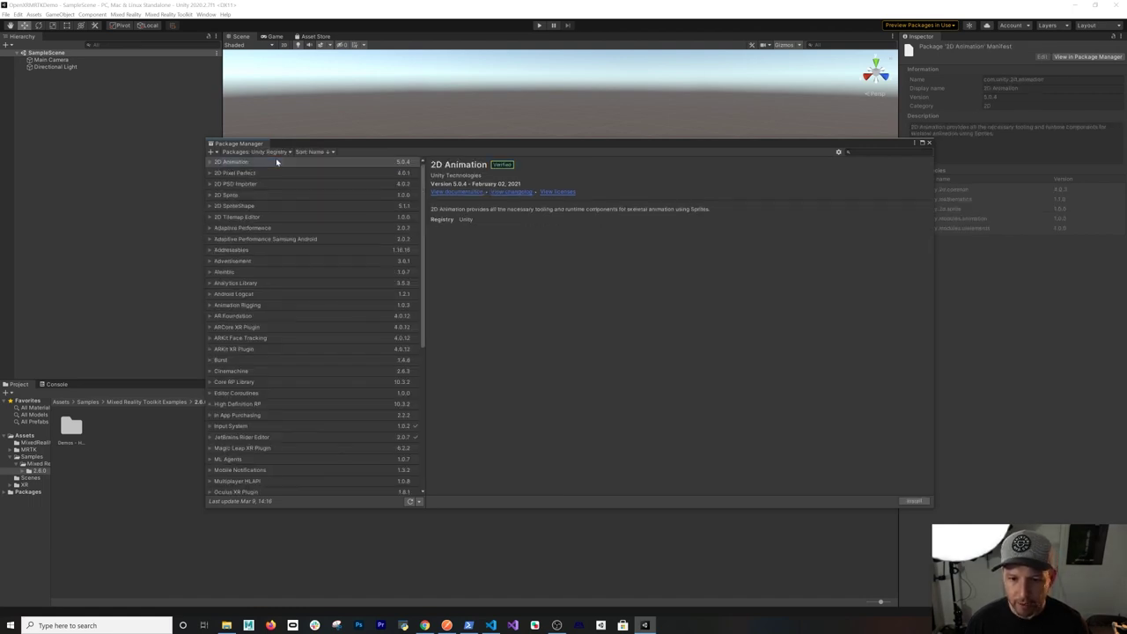
pyautogui.click(885, 152)
pyautogui.write('openXR')
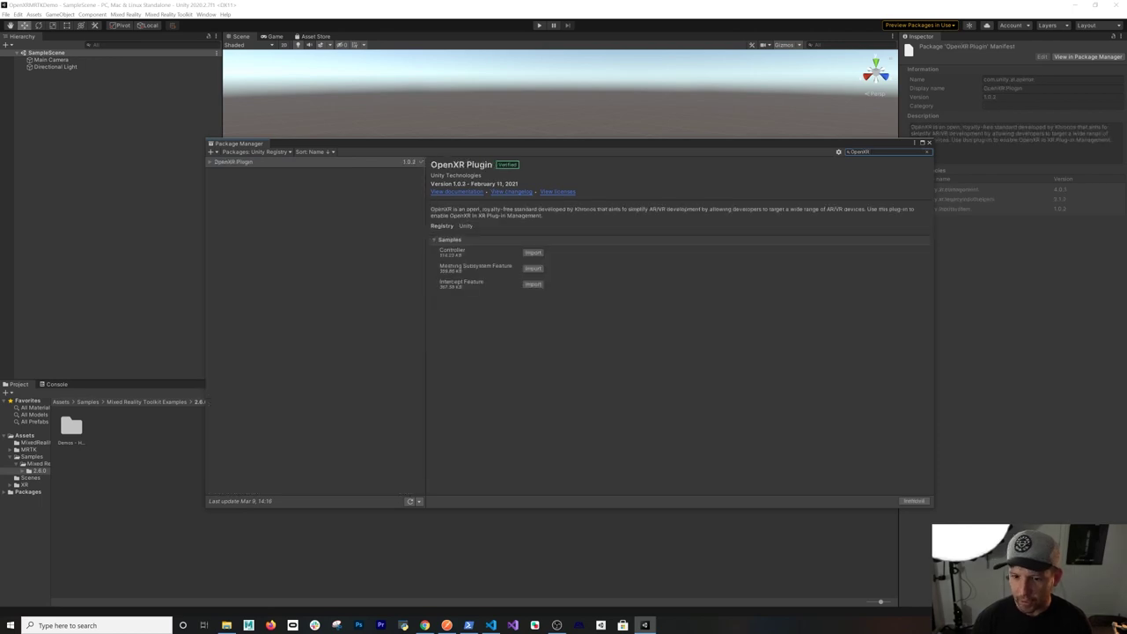
pyautogui.click(210, 162)
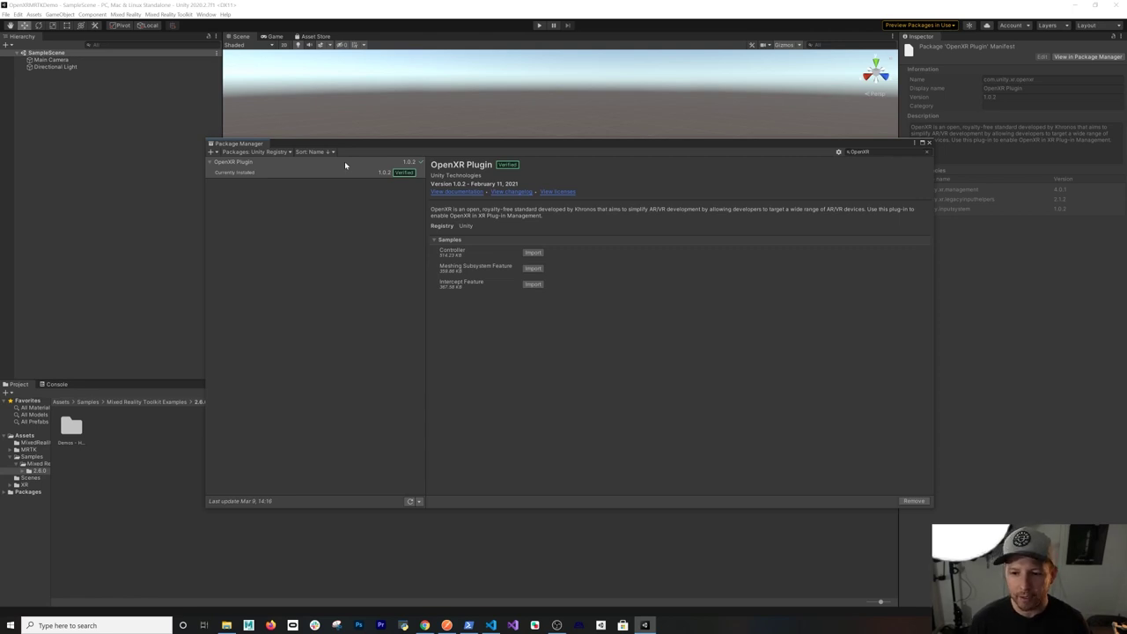
# Step: Switch the package list back to the packages in the project and close the Package Manager
pyautogui.click(277, 154)
pyautogui.click(264, 172)
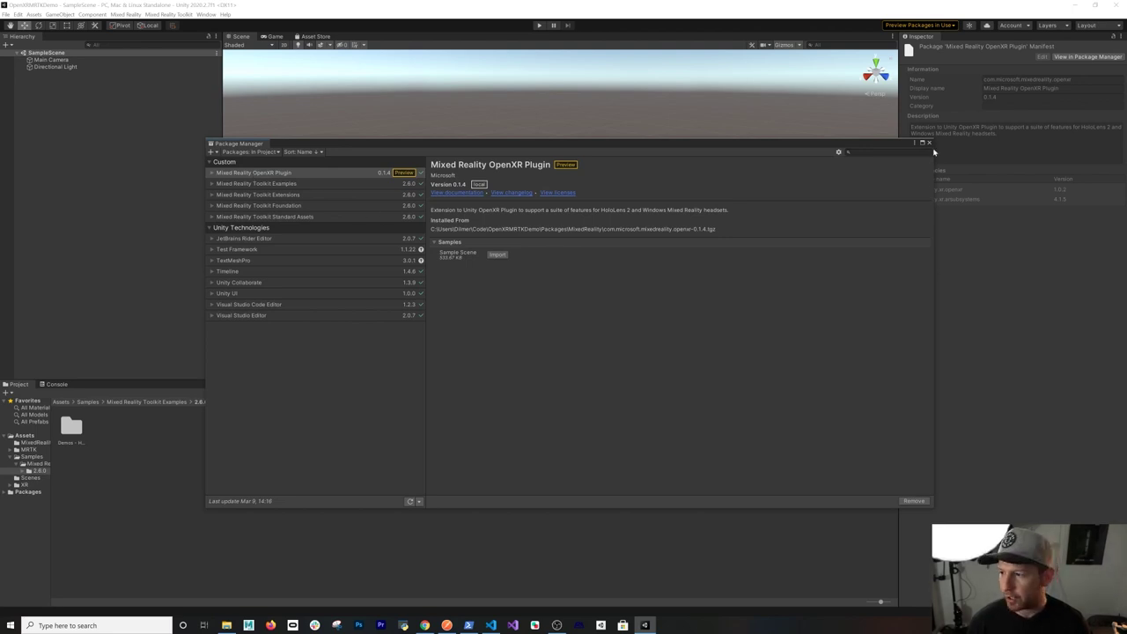
pyautogui.click(928, 142)
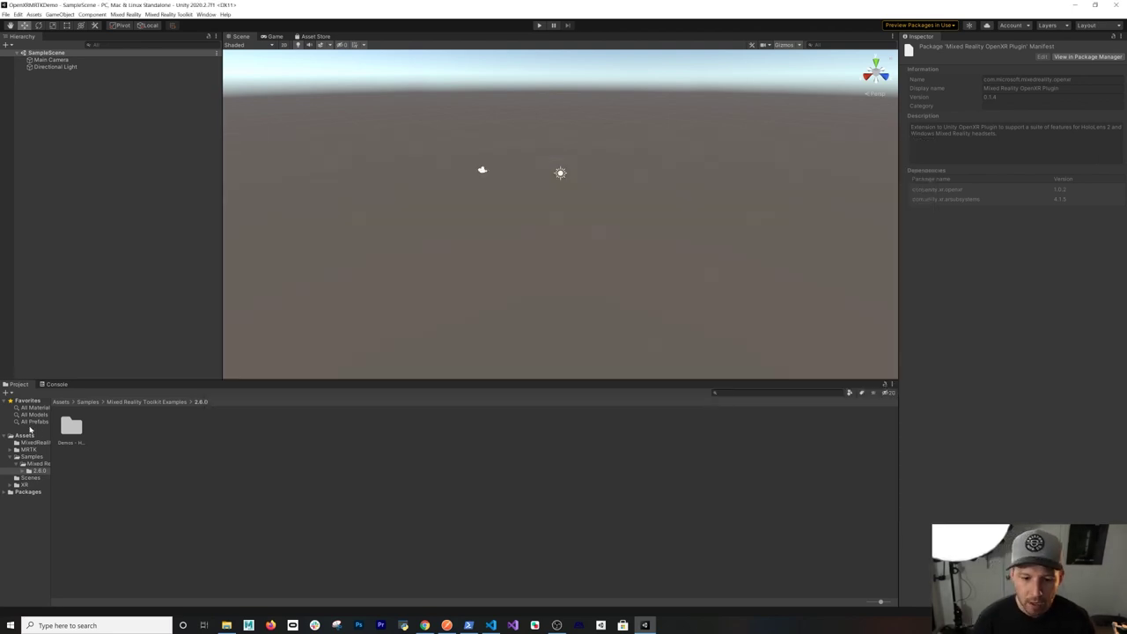
# Step: Open the HandInteractionExamples scene from the HandTracking demo's Scenes folder and import the TMP Essentials
pyautogui.doubleClick(70, 425)
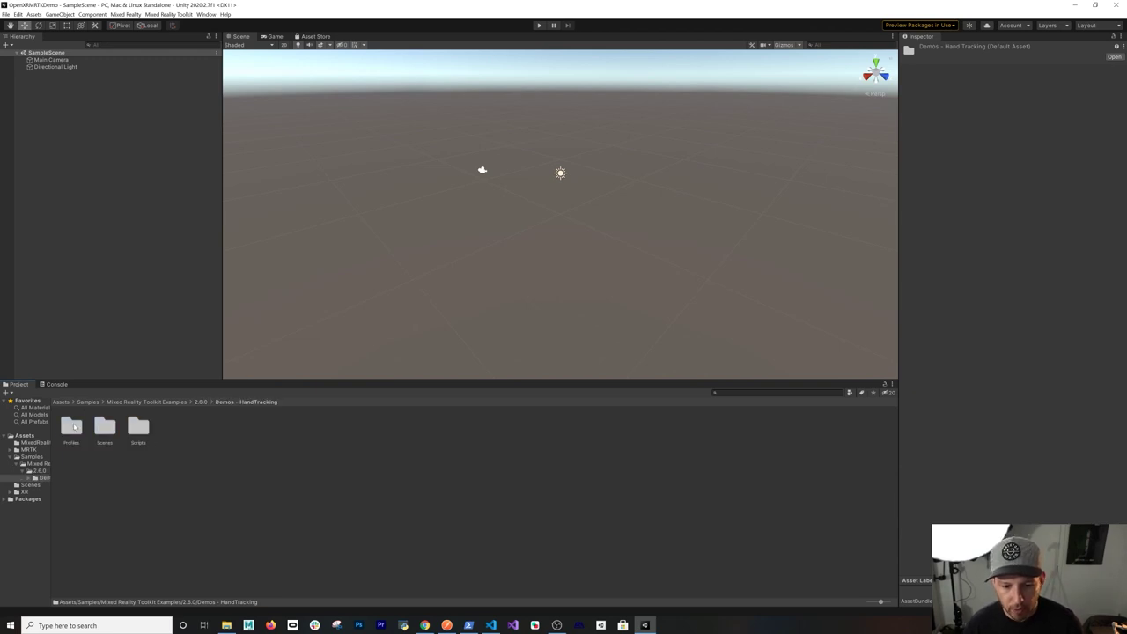
pyautogui.doubleClick(105, 426)
pyautogui.doubleClick(85, 433)
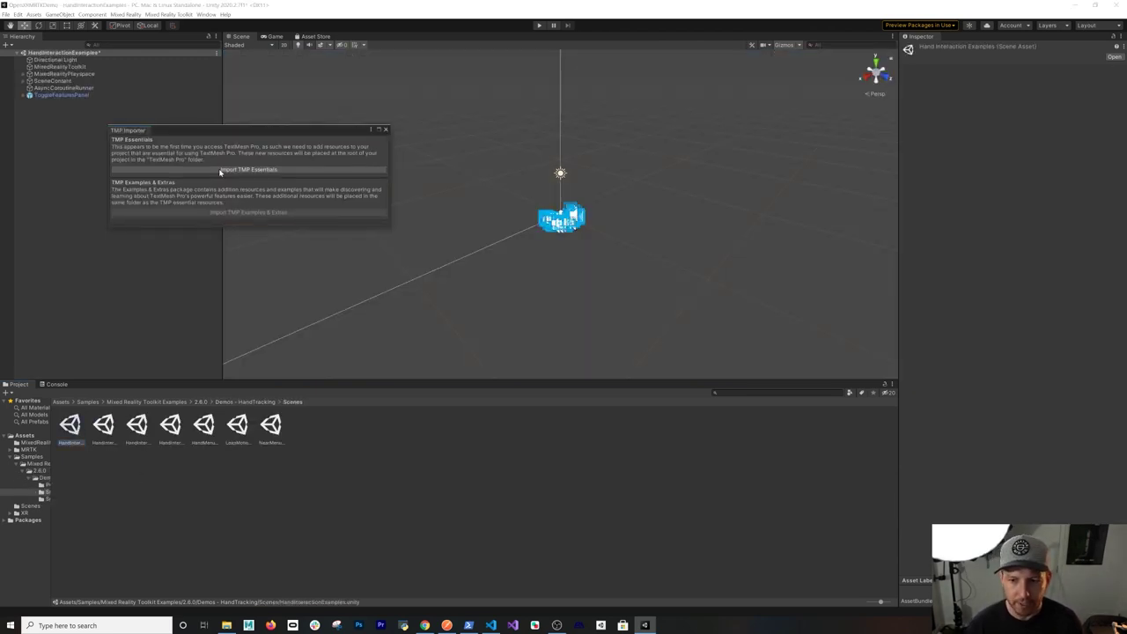
pyautogui.click(220, 171)
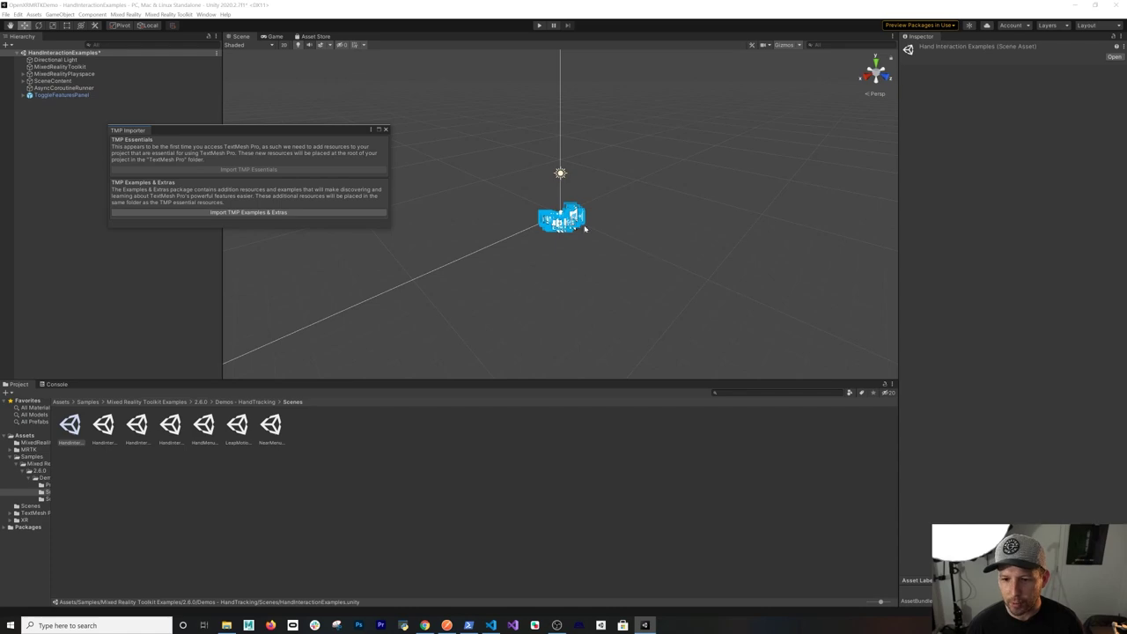
pyautogui.click(385, 131)
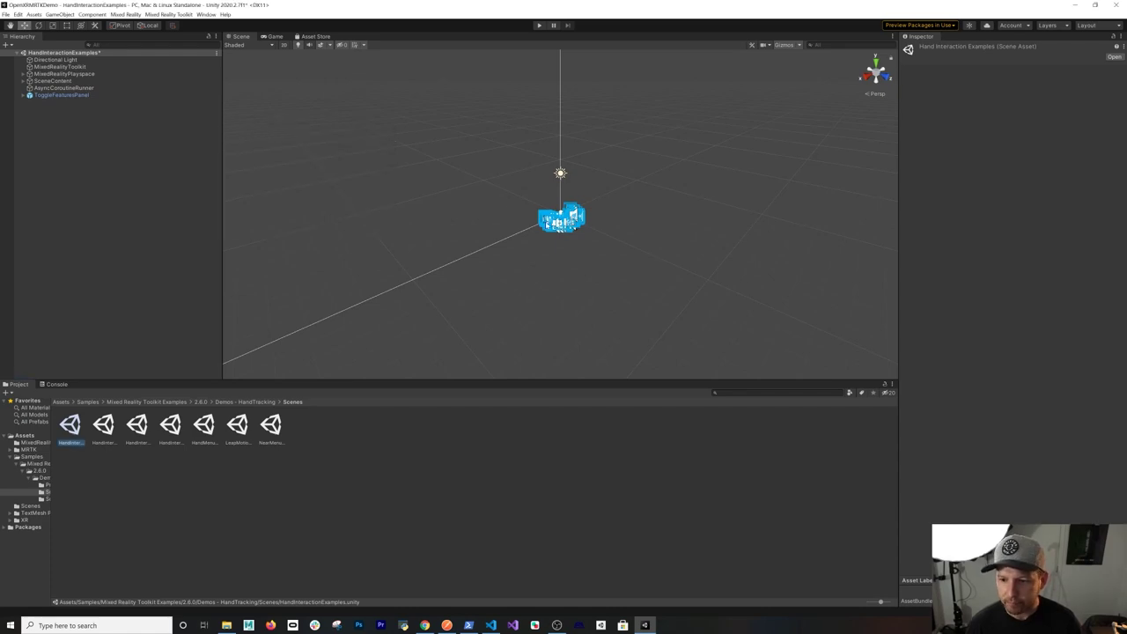
# Step: Frame the Model_Octa object in the scene view and examine the whole hand interaction layout from farther away
pyautogui.click(564, 219)
pyautogui.press('f')
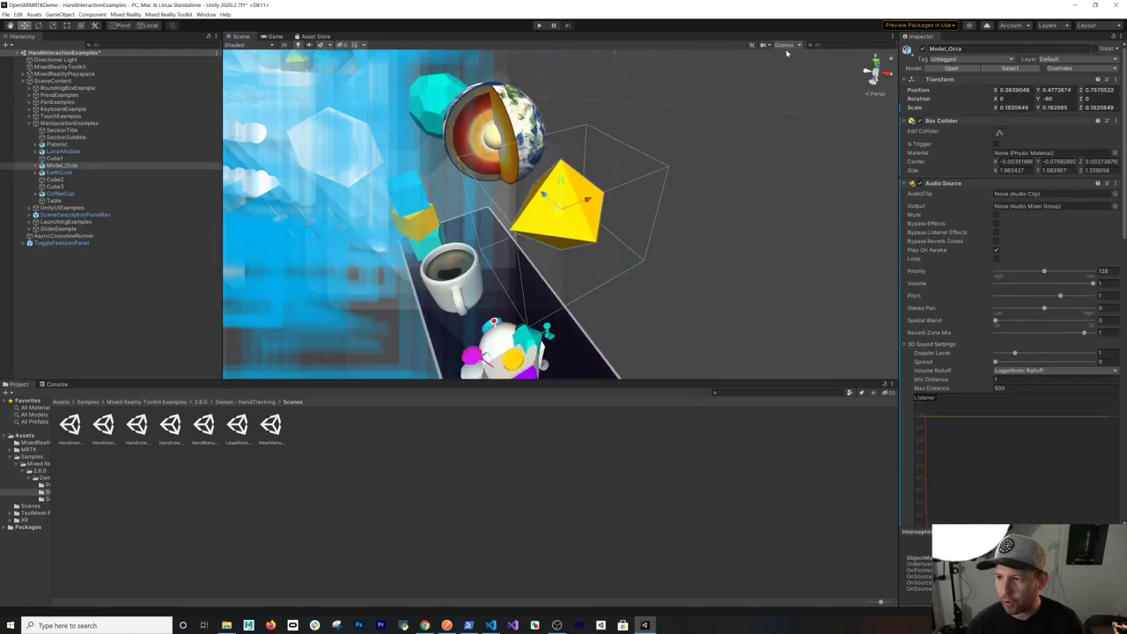
pyautogui.scroll(-10, 528, 247)
pyautogui.keyDown('alt'); pyautogui.moveTo(529, 247); pyautogui.dragTo(586, 245); pyautogui.keyUp('alt')
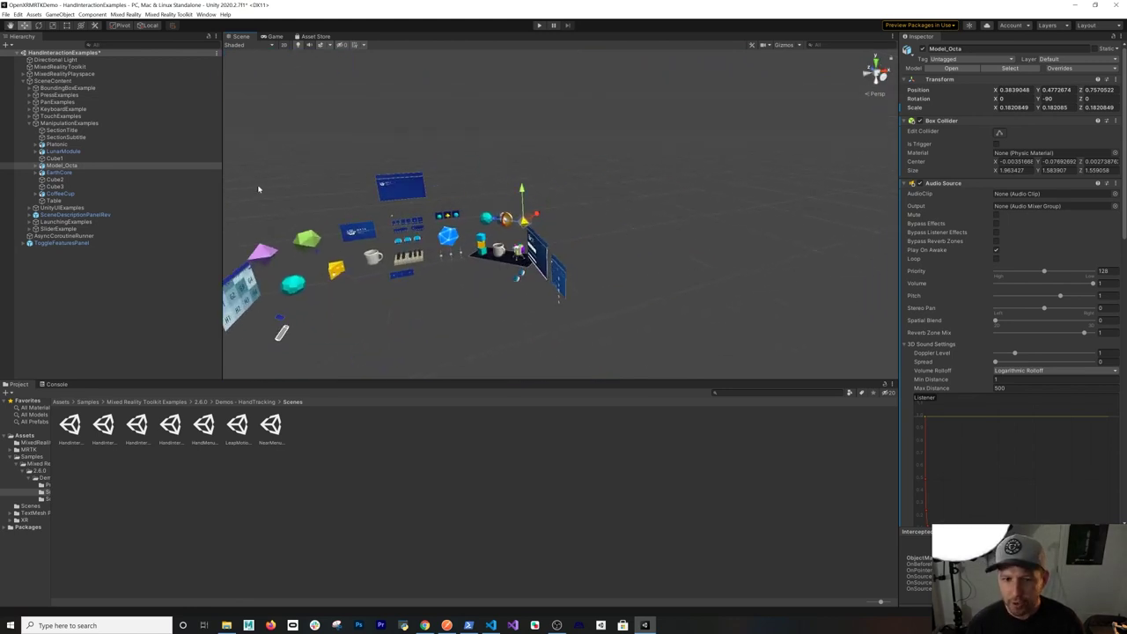
# Step: Set the MixedRealityToolkit object's configuration profile to DefaultOpenXRConfigurationProfile and save the scene
pyautogui.hotkey('ctrl', 's')
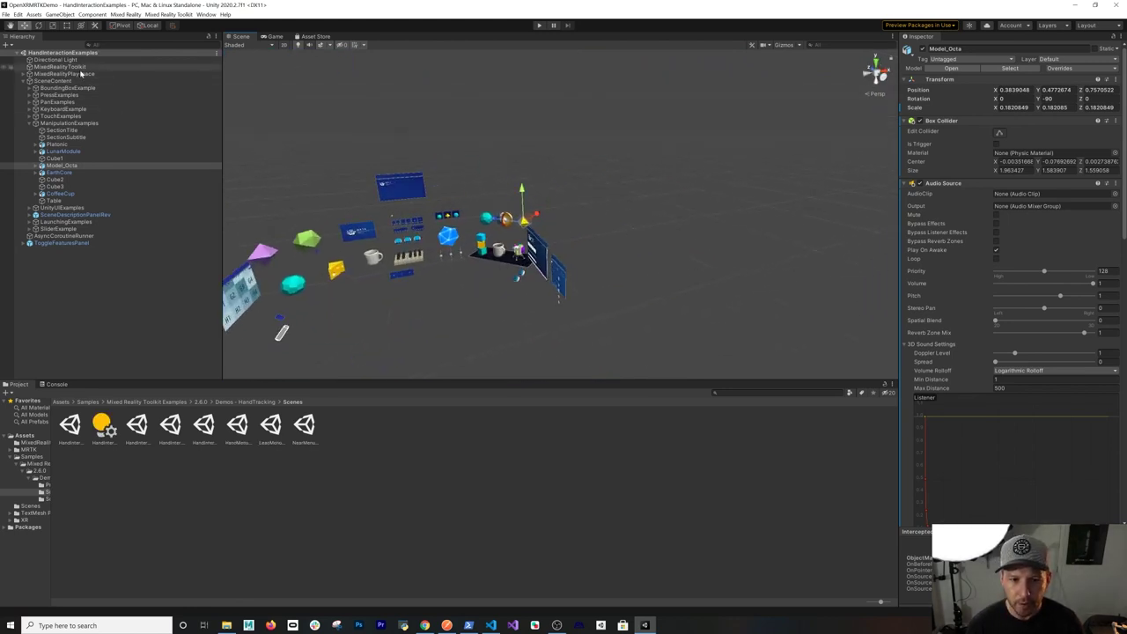
pyautogui.click(78, 67)
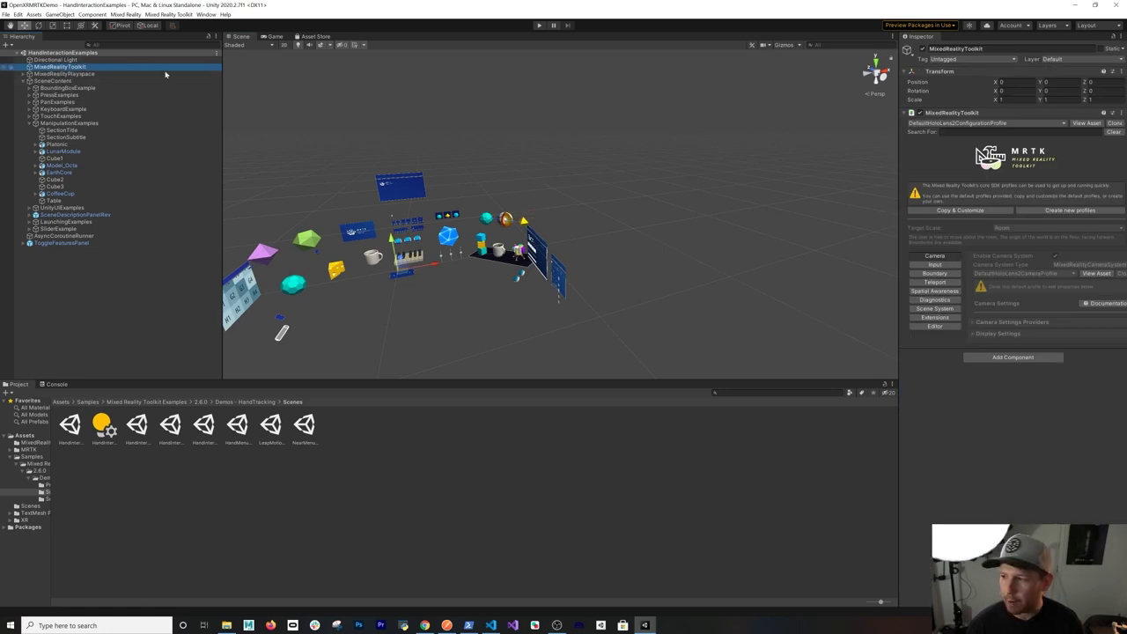
pyautogui.click(927, 124)
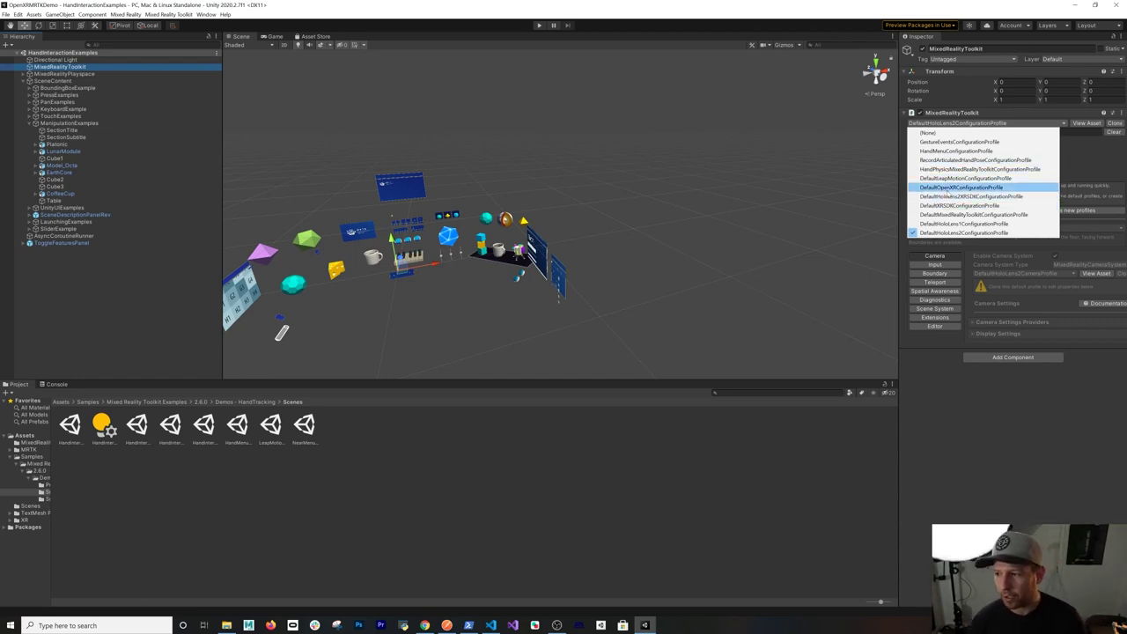
pyautogui.click(948, 188)
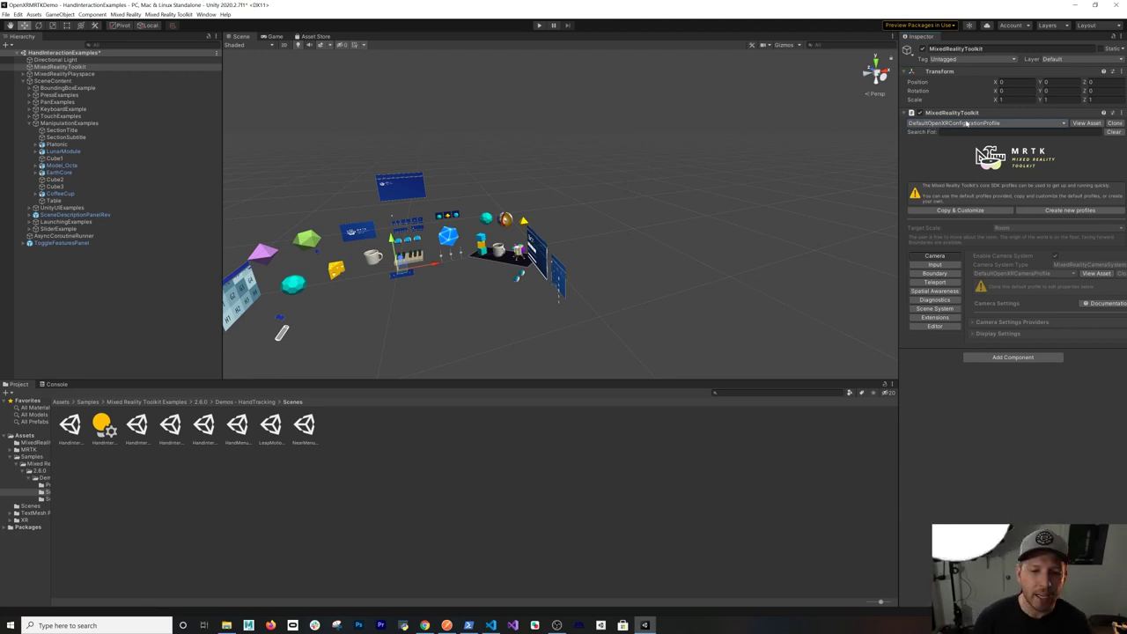
pyautogui.hotkey('ctrl', 's')
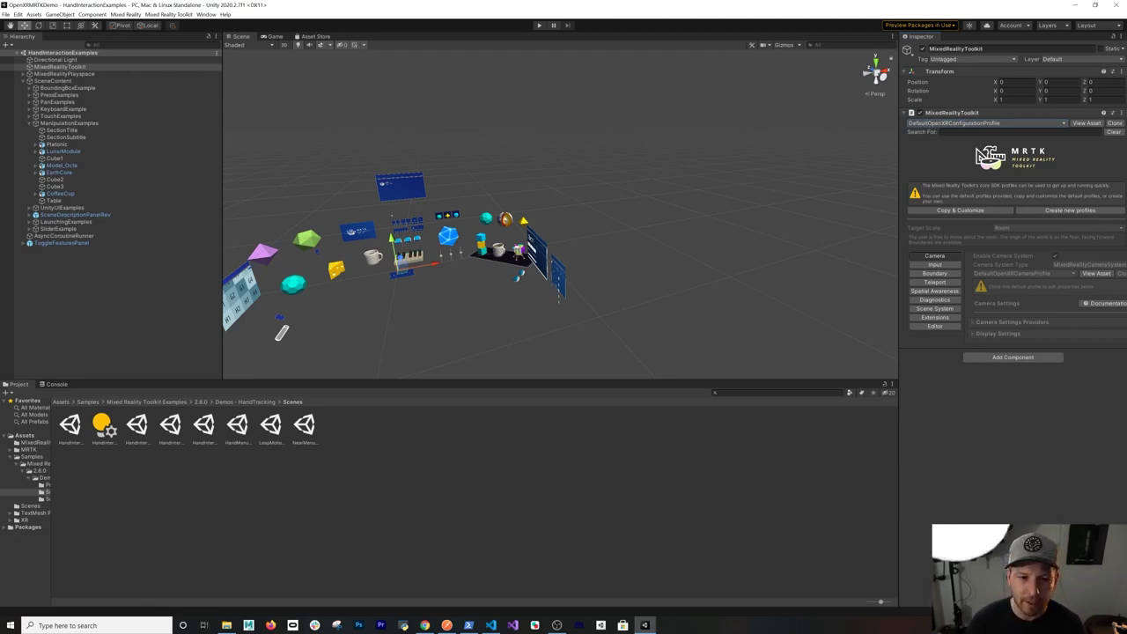
# Step: Open the build settings and add the open HandInteractionExamples scene to the build
pyautogui.click(5, 15)
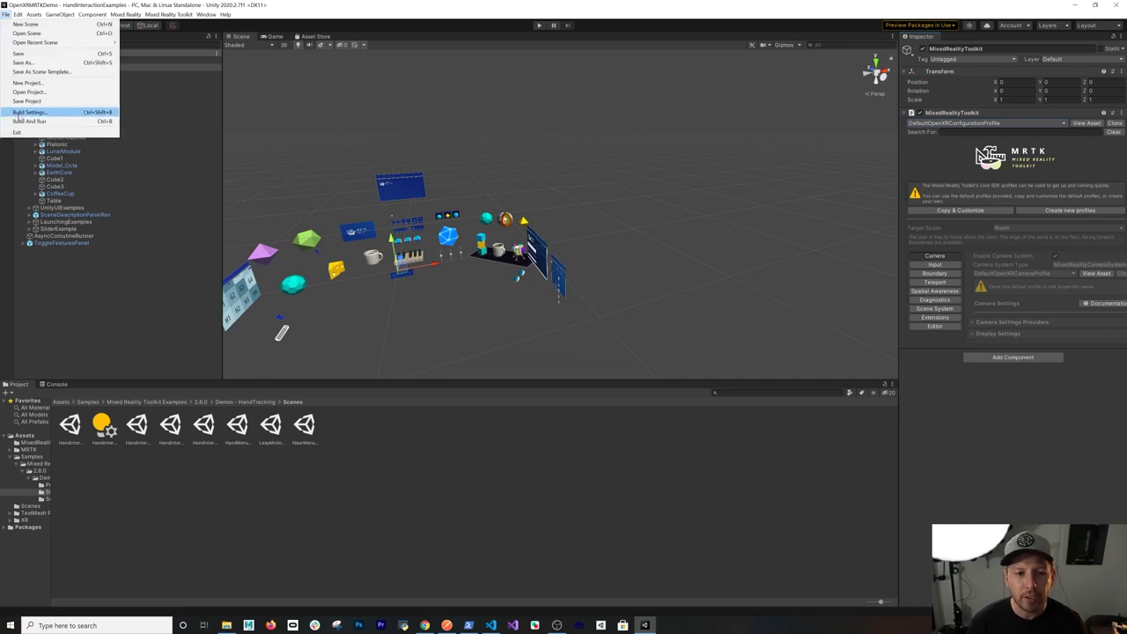
pyautogui.click(26, 112)
pyautogui.click(627, 268)
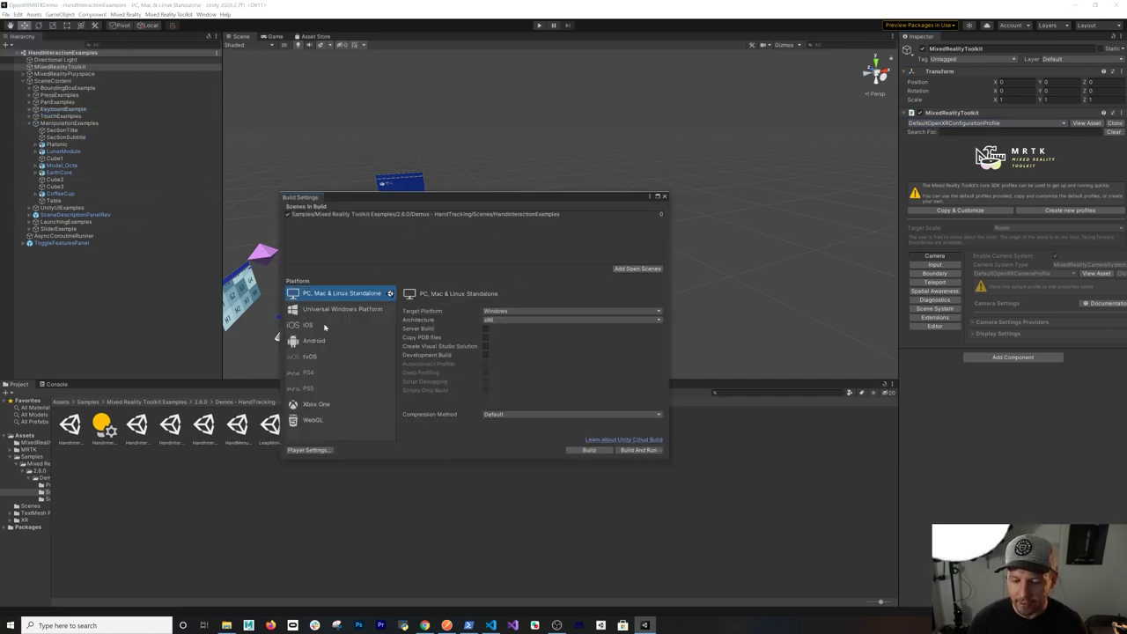
# Step: Switch the build platform to Universal Windows Platform and apply the default settings offered by the MRTK Project Configurator
pyautogui.click(330, 312)
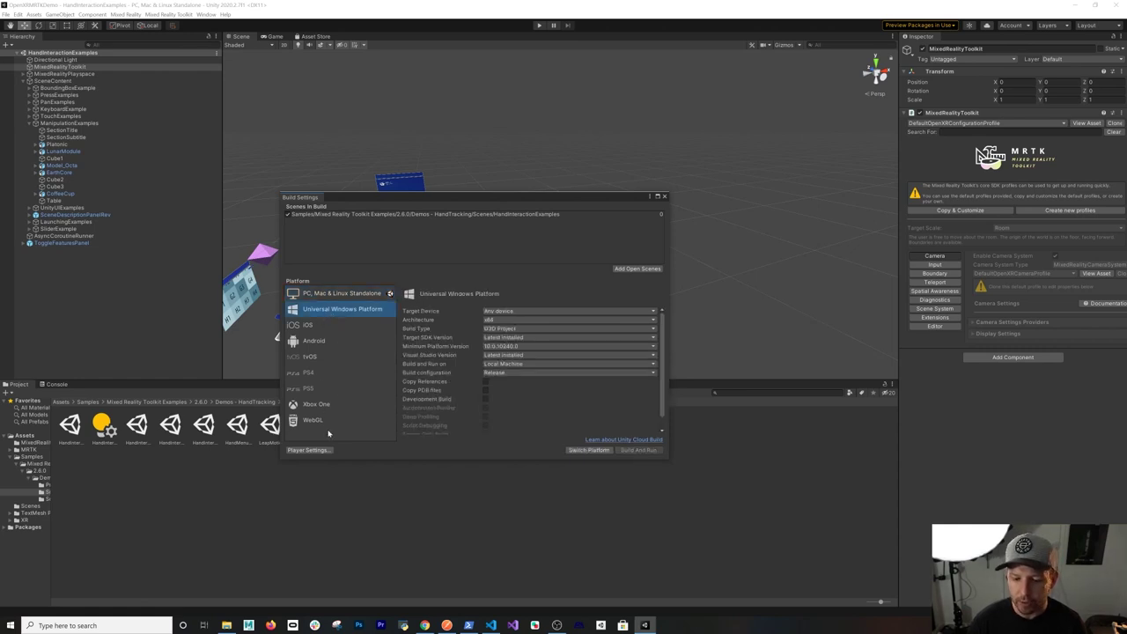
pyautogui.click(319, 450)
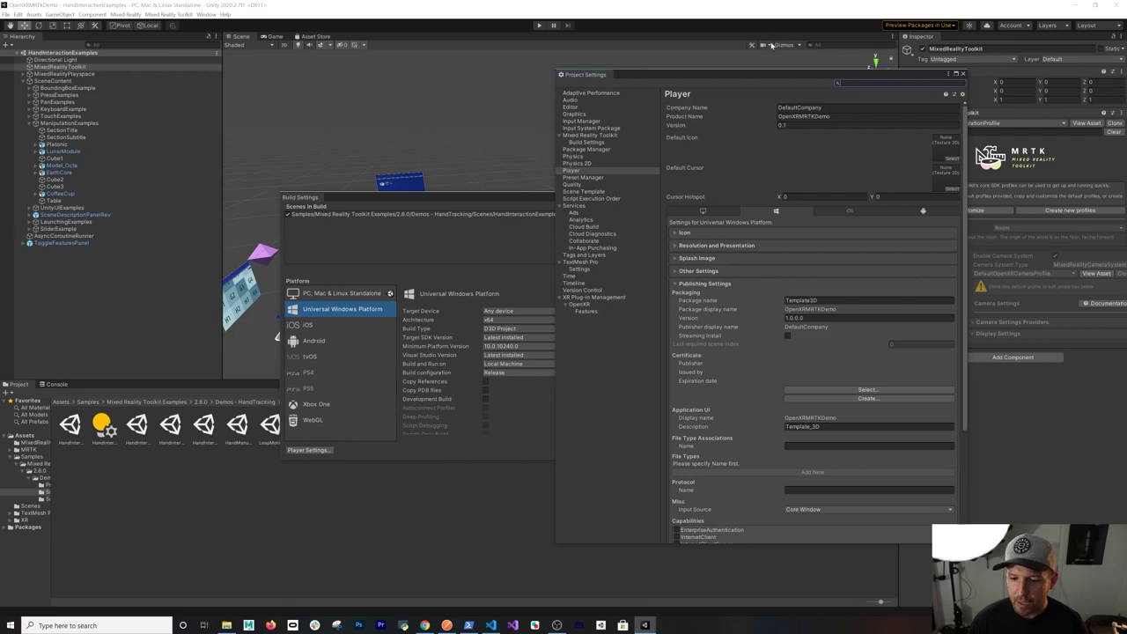
pyautogui.click(963, 74)
pyautogui.click(587, 453)
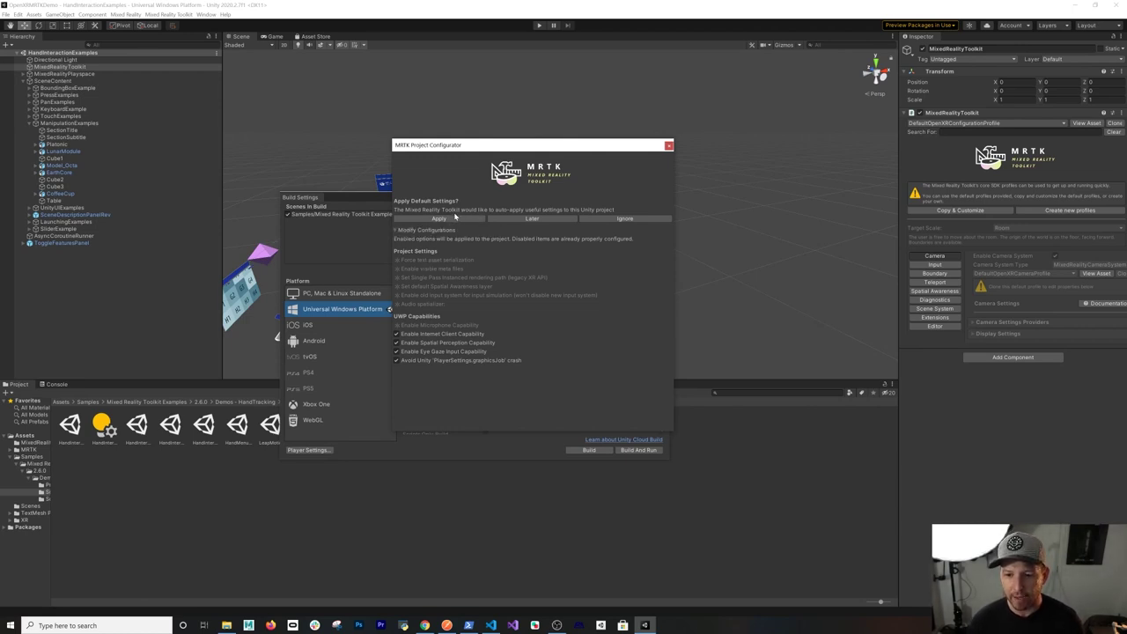
pyautogui.click(440, 219)
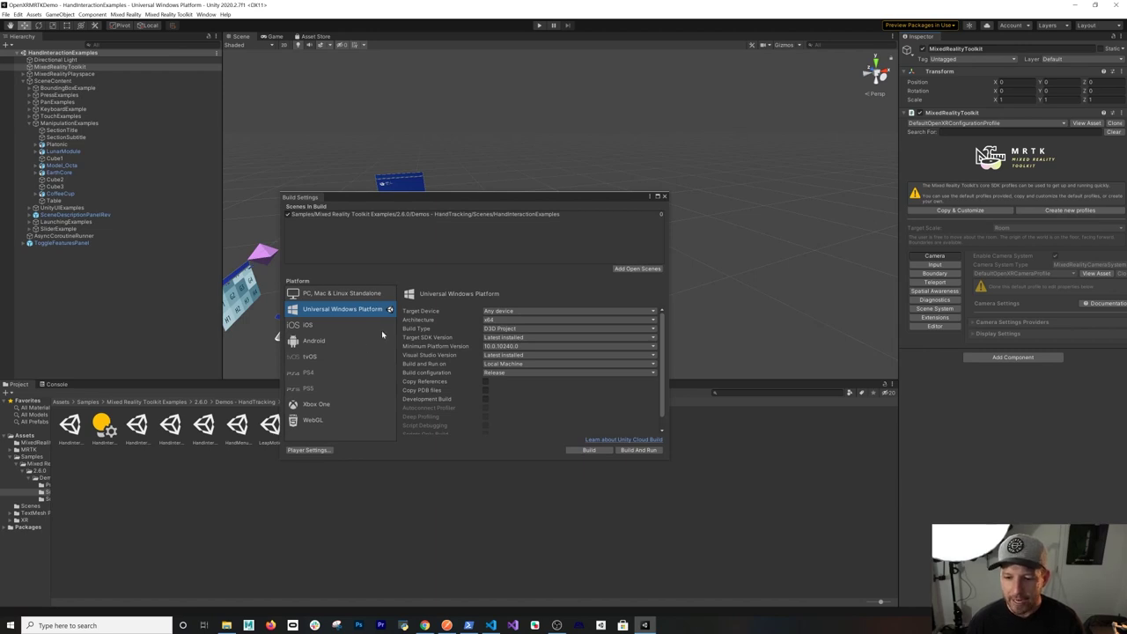
# Step: Enable OpenXR with the Microsoft HoloLens feature set for Universal Windows Platform in XR Plug-in Management and fix all OpenXR validation issues
pyautogui.click(308, 450)
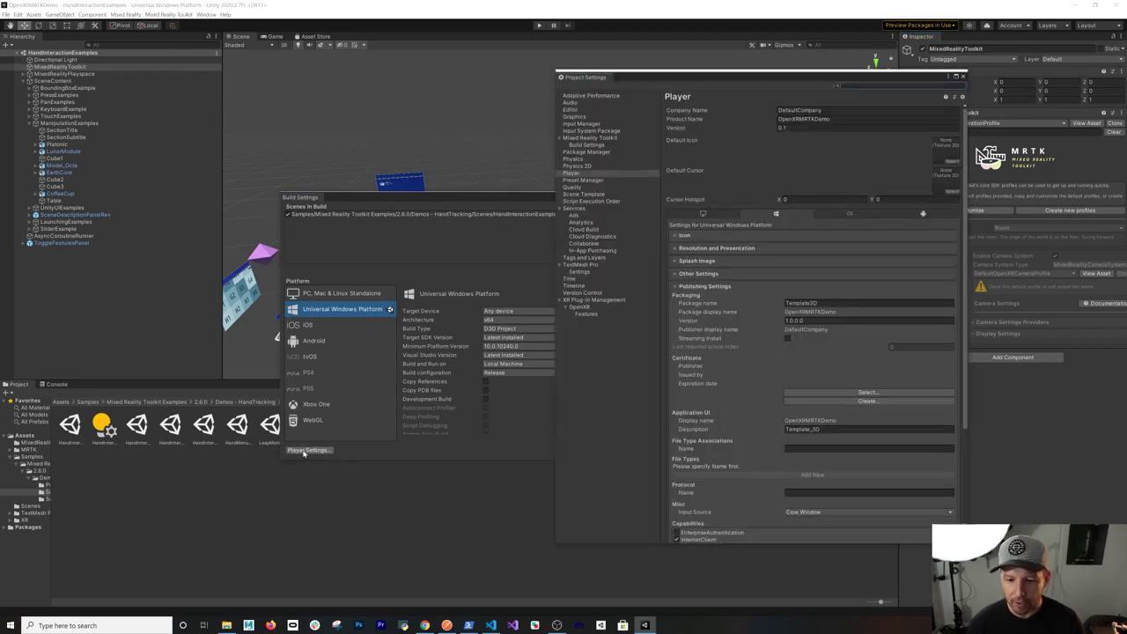
pyautogui.moveTo(688, 78); pyautogui.dragTo(349, 69)
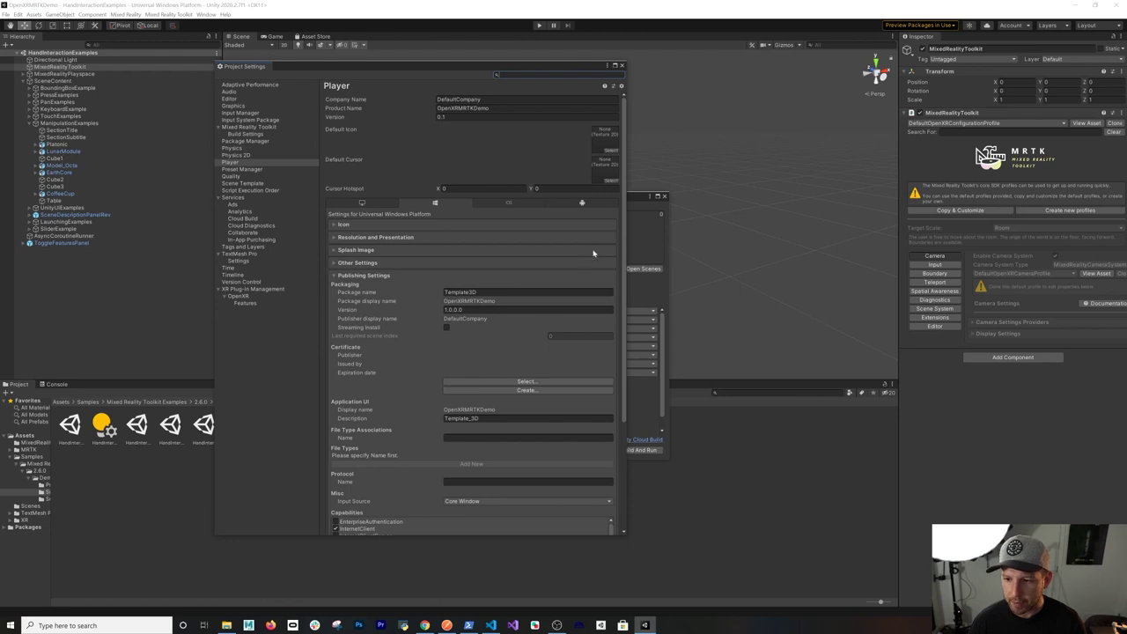
pyautogui.moveTo(623, 238); pyautogui.dragTo(795, 236)
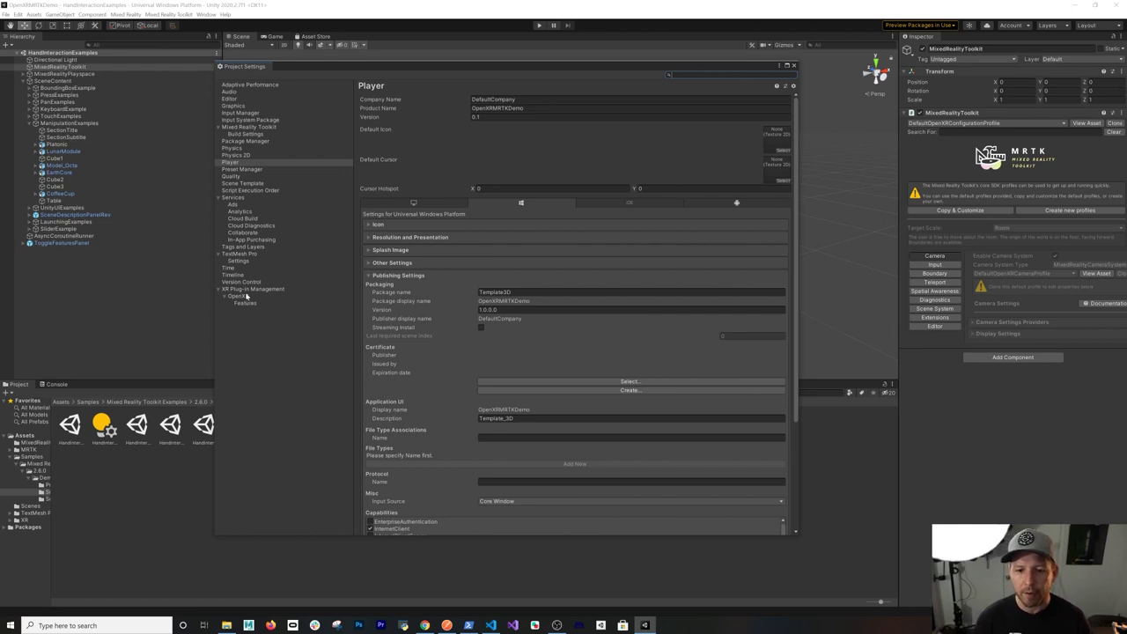
pyautogui.click(258, 290)
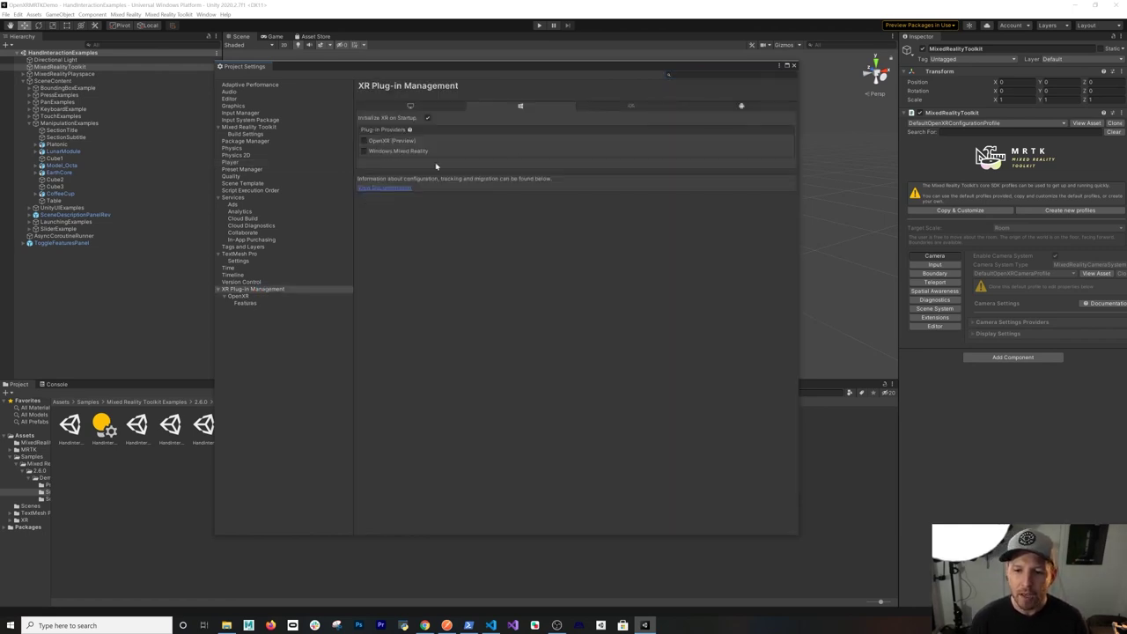
pyautogui.click(365, 142)
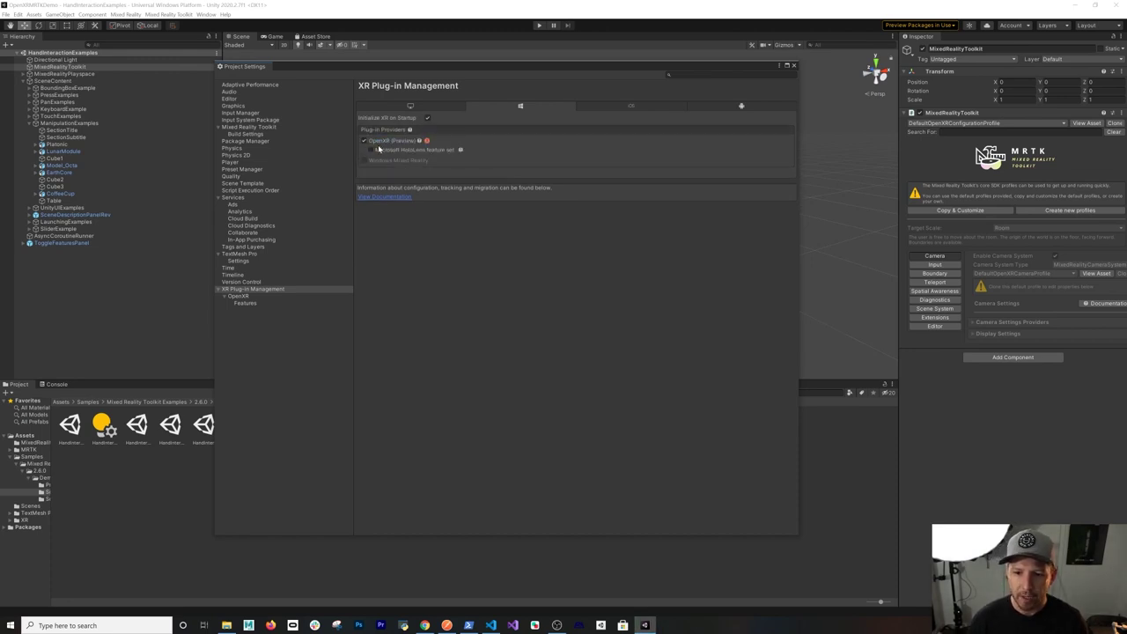
pyautogui.click(370, 150)
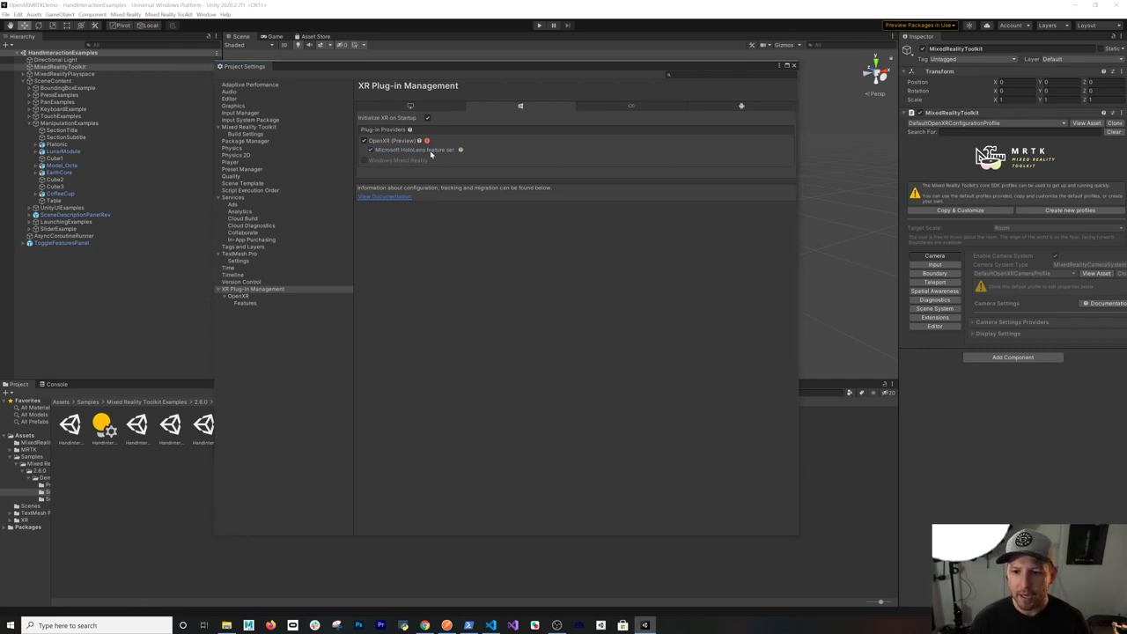
pyautogui.click(427, 141)
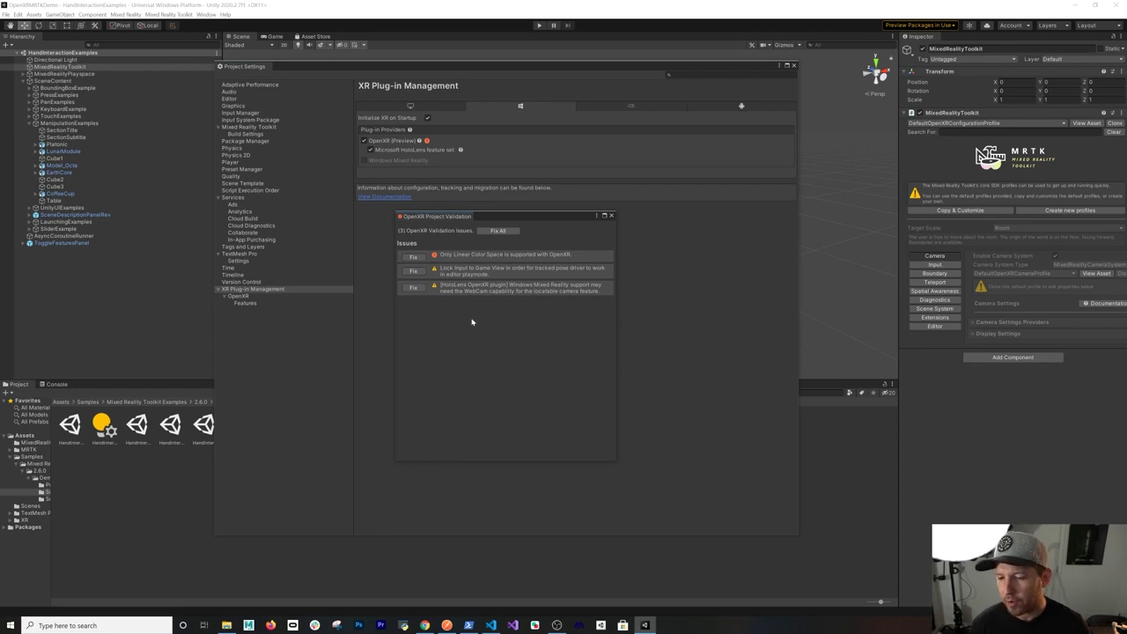
pyautogui.click(498, 231)
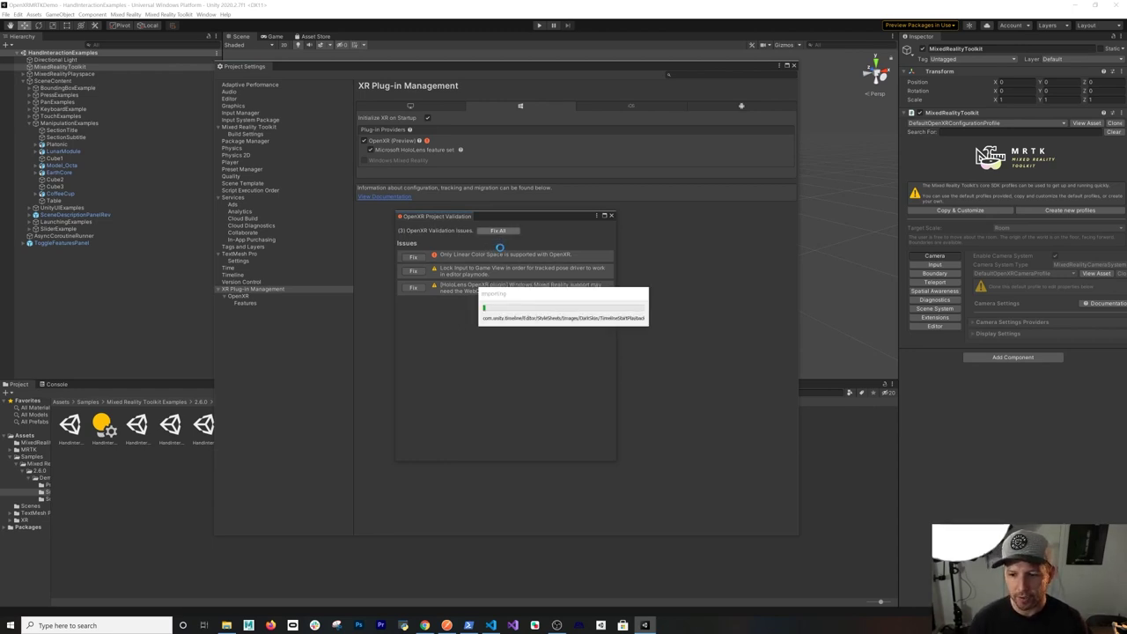
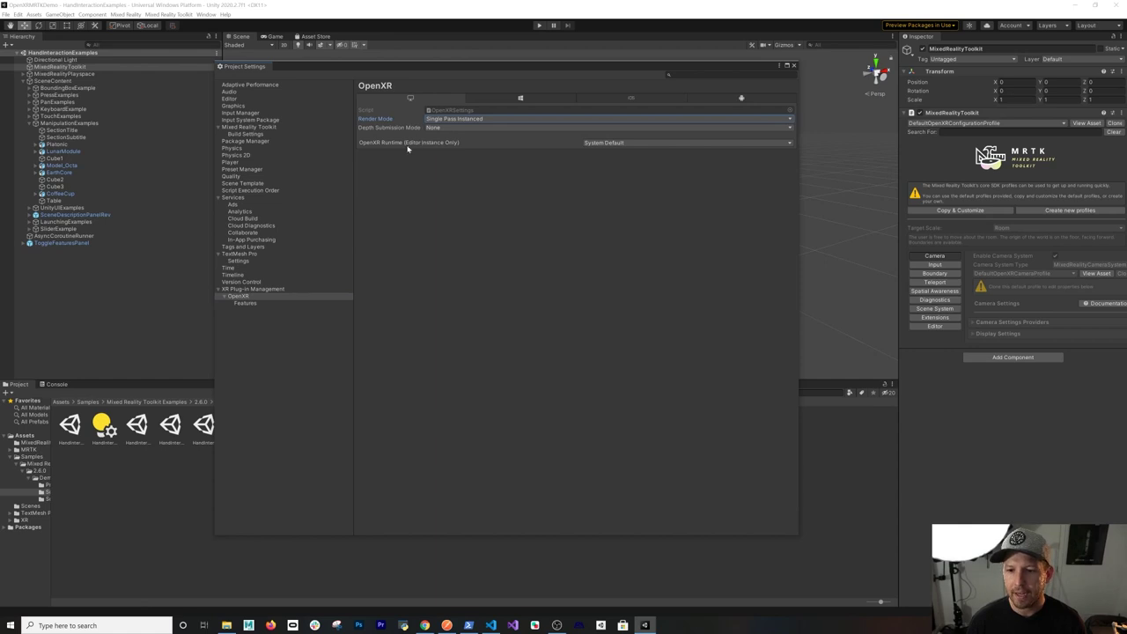
# Step: Set the OpenXR Depth Submission Mode to Depth 16 Bit for both standalone and Universal Windows Platform
pyautogui.click(447, 128)
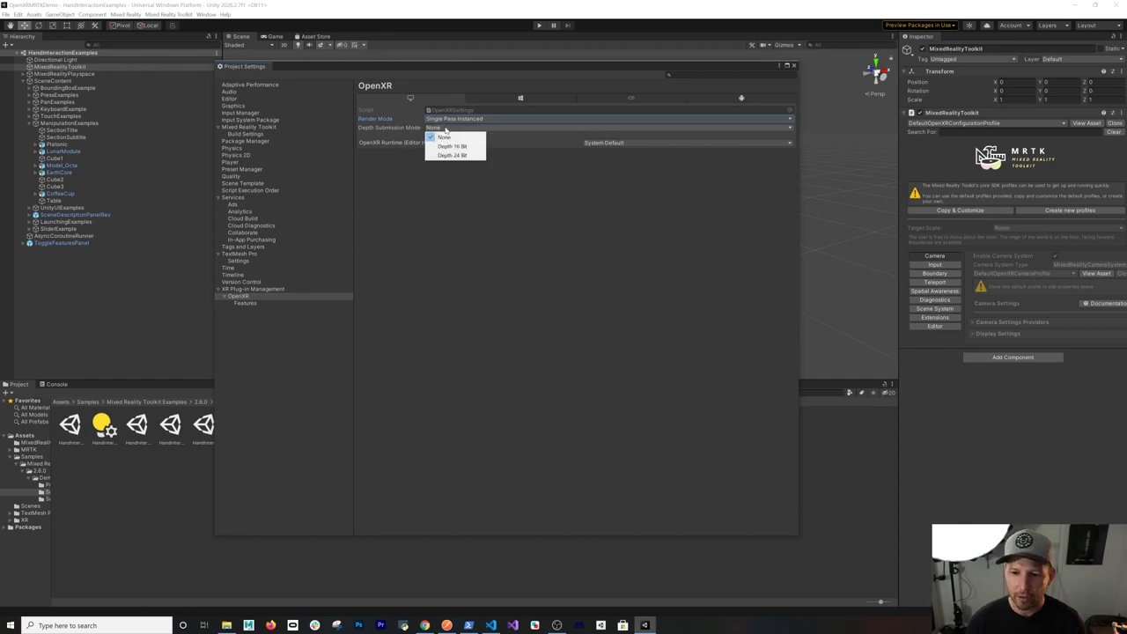
pyautogui.click(452, 146)
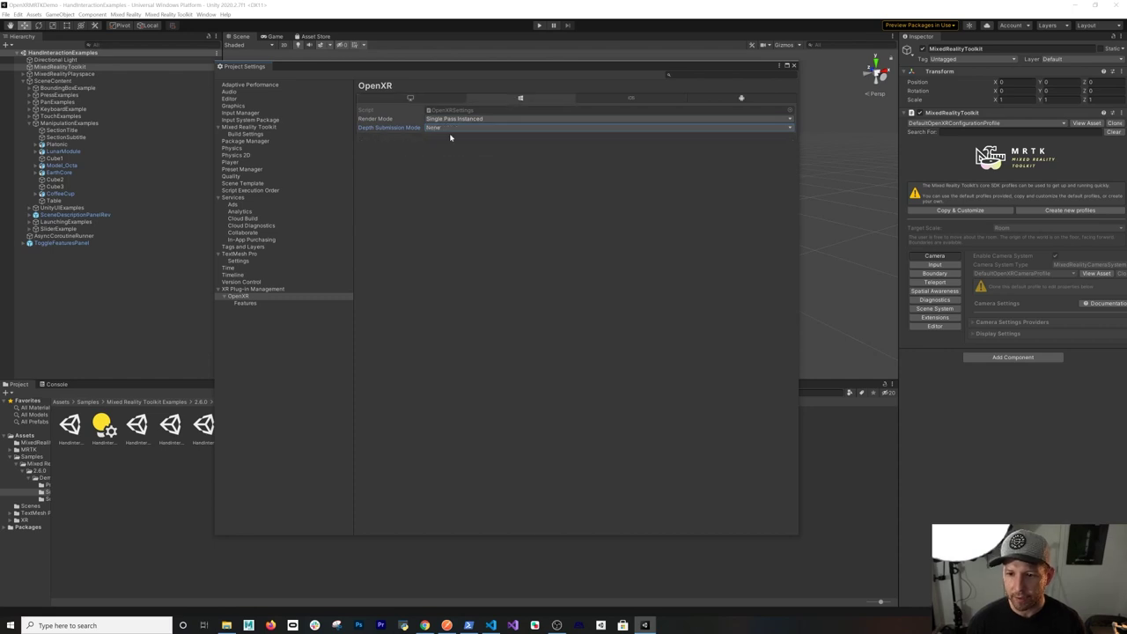
pyautogui.click(454, 129)
pyautogui.click(453, 147)
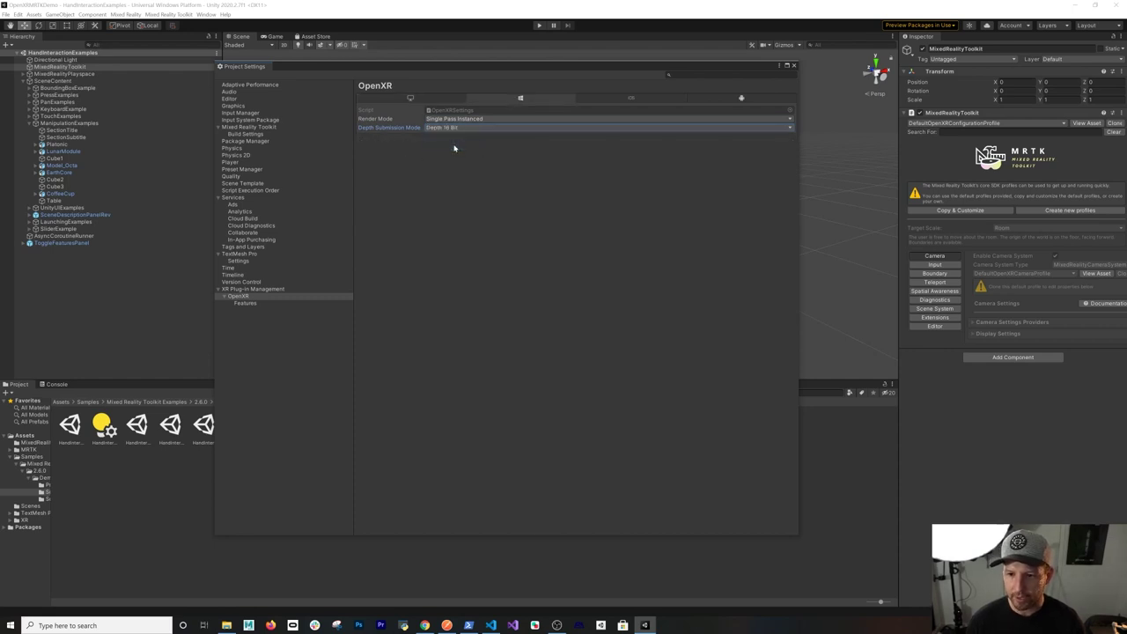
# Step: Review the OpenXR features for standalone and Universal Windows Platform, including the Holographic Editor Remoting settings, and close the project and build settings
pyautogui.click(242, 303)
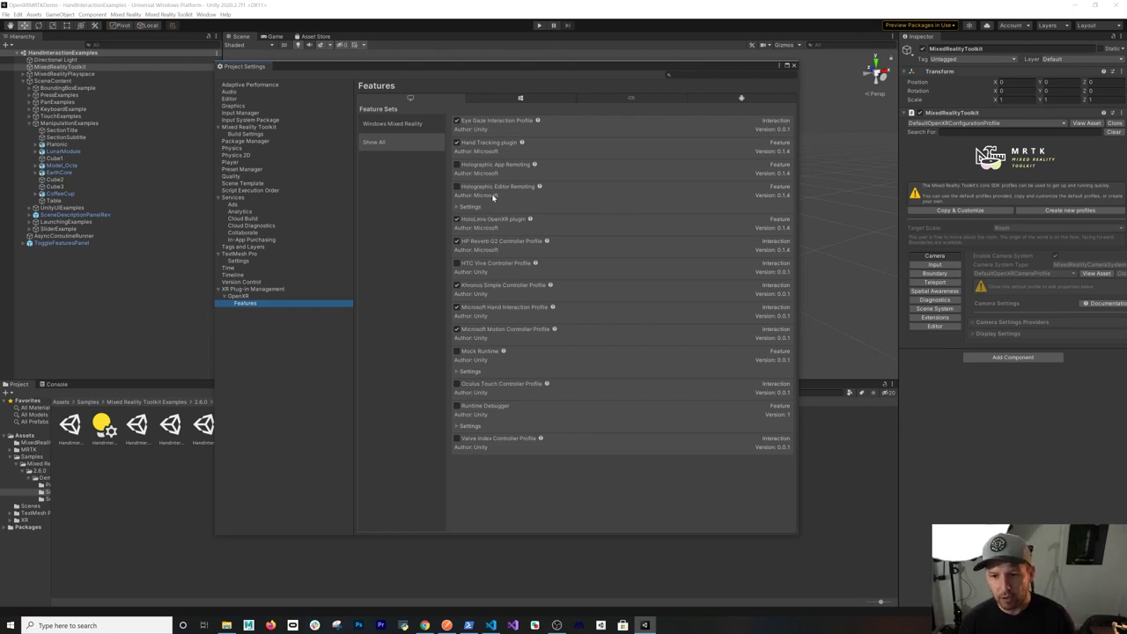
pyautogui.click(458, 207)
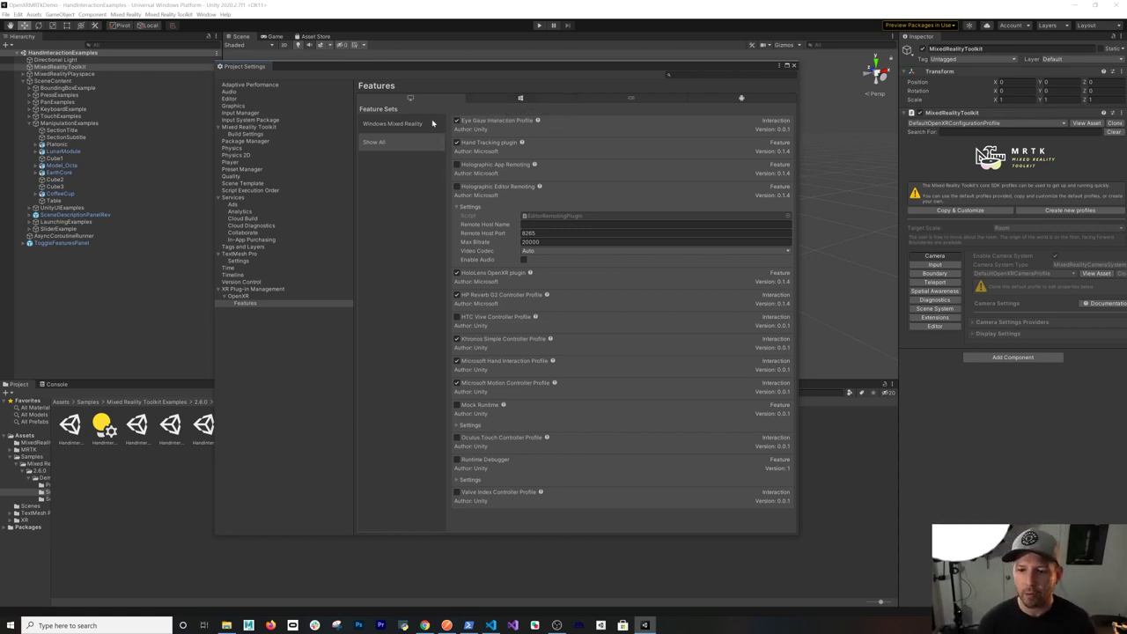
pyautogui.click(433, 123)
pyautogui.click(521, 99)
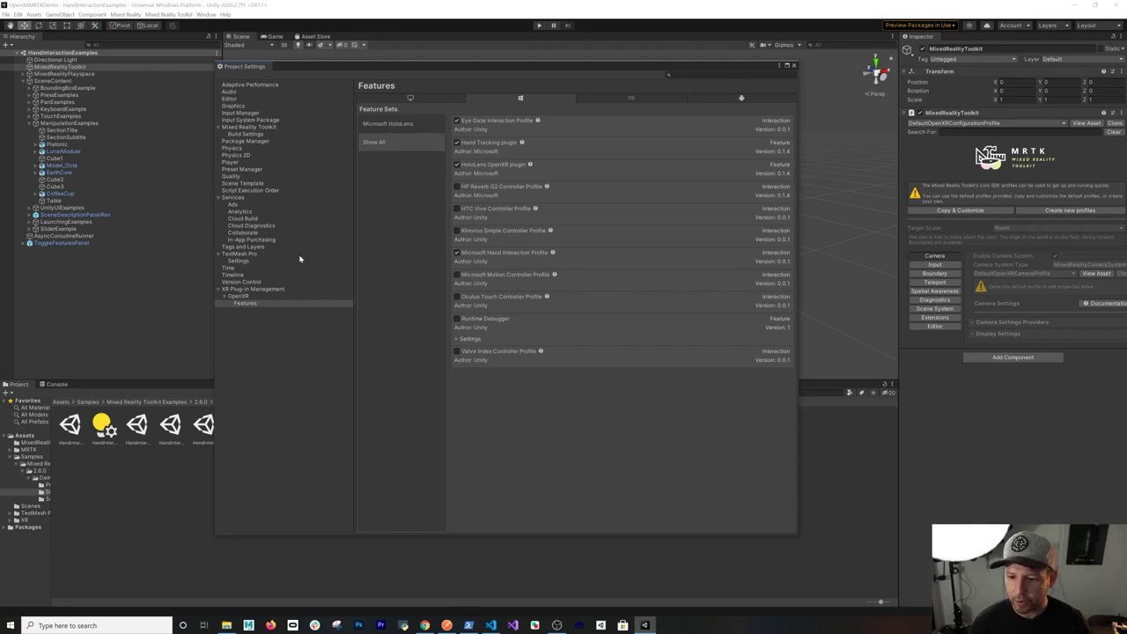
pyautogui.click(253, 289)
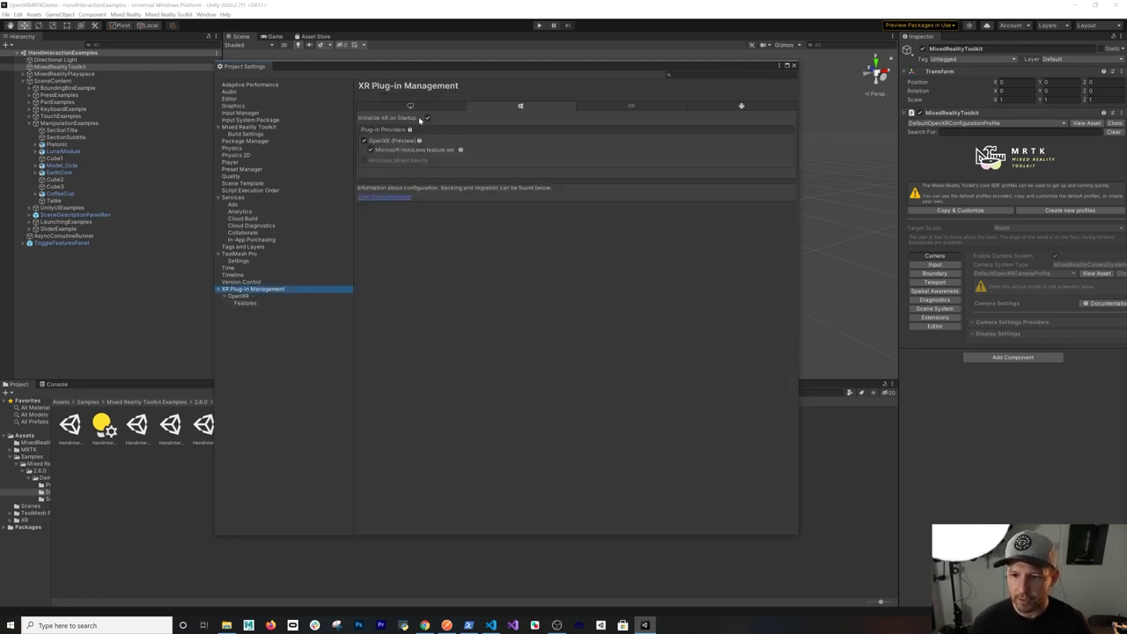
pyautogui.click(792, 65)
pyautogui.hotkey('ctrl', 'shift', 'b')
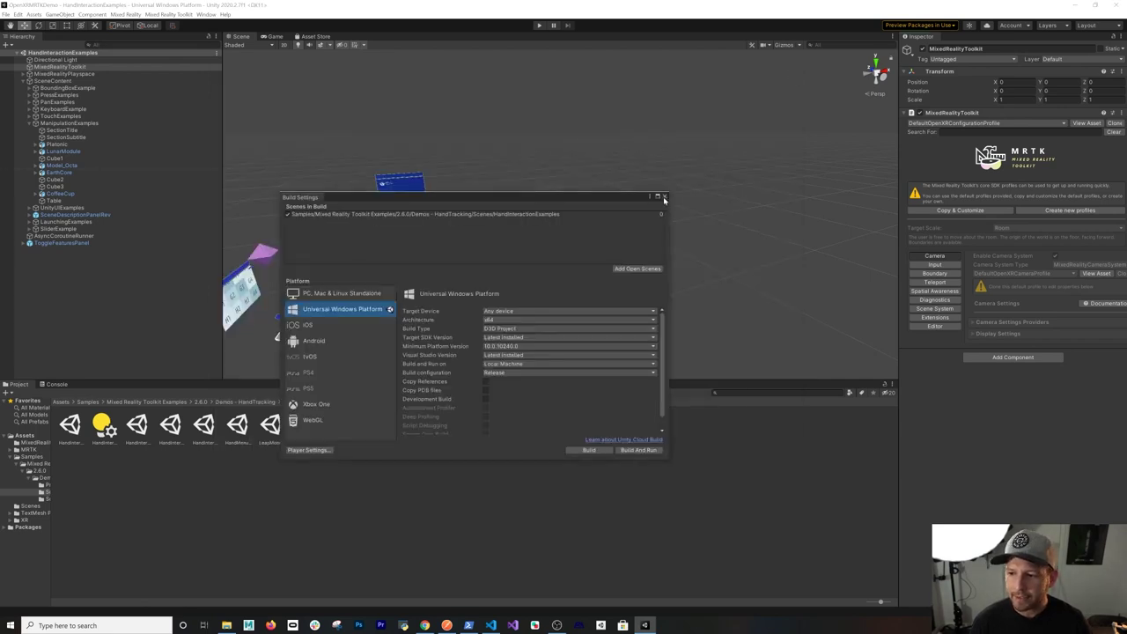
pyautogui.click(665, 197)
# Step: Widen the project folder tree, show Packages as a list, and browse to Mixed Reality Toolkit Foundation > Providers > OpenXR > Scripts
pyautogui.click(79, 269)
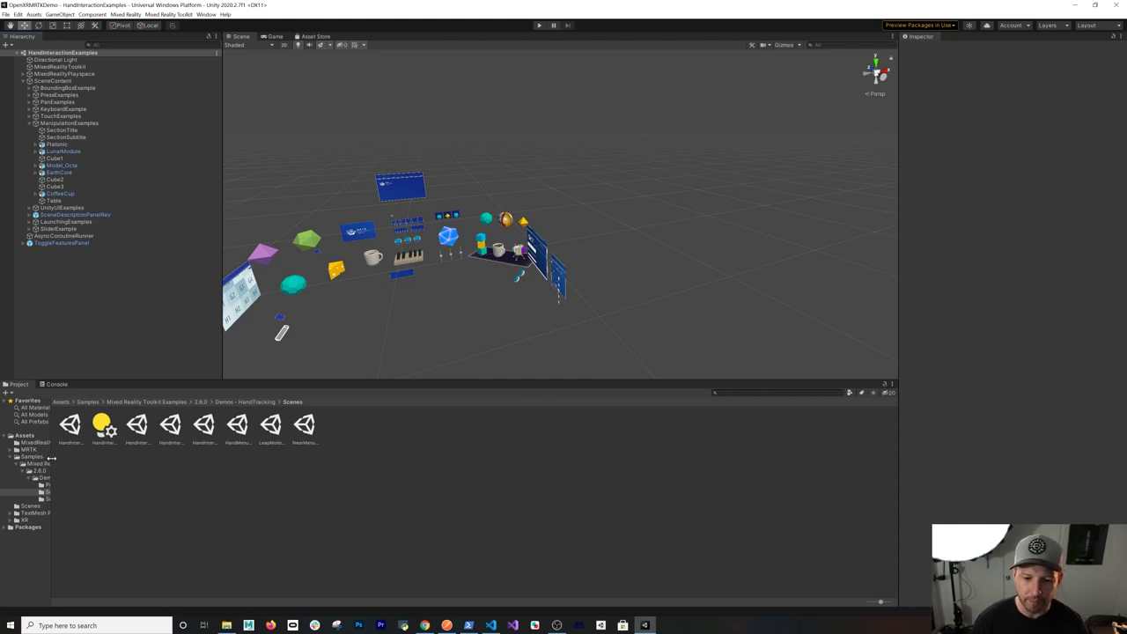
pyautogui.moveTo(53, 461); pyautogui.dragTo(212, 452)
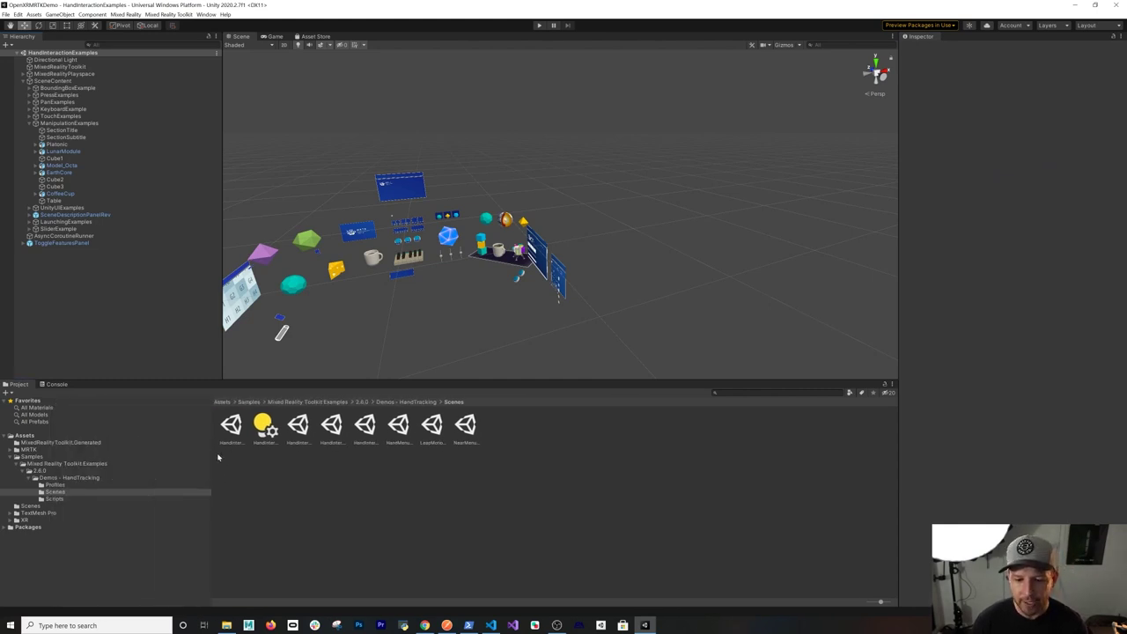
pyautogui.click(28, 527)
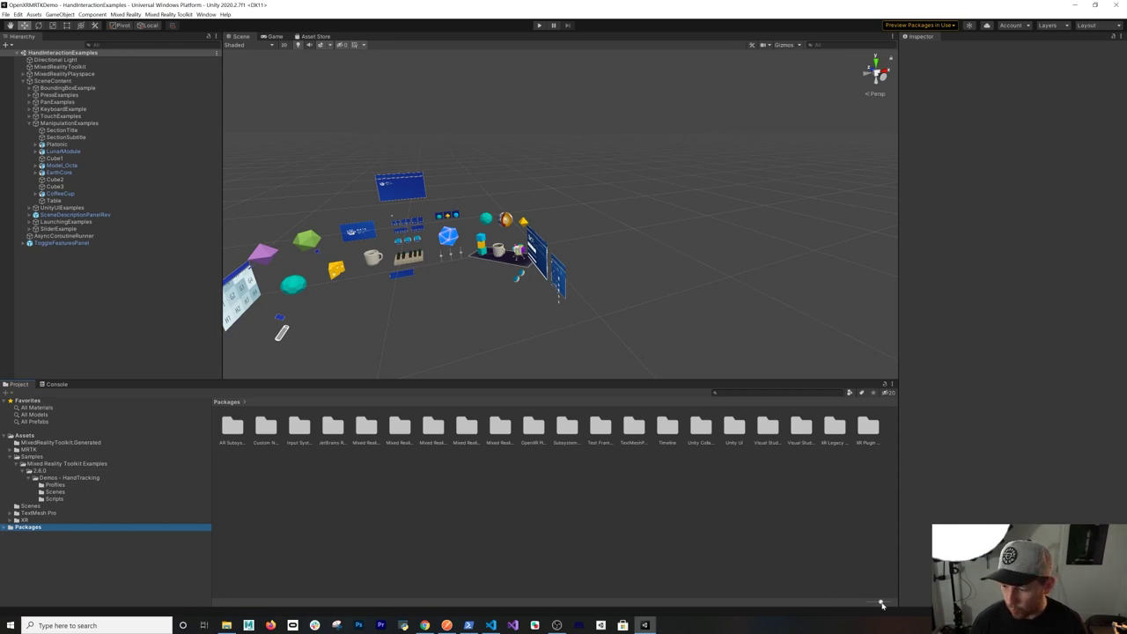
pyautogui.moveTo(881, 602); pyautogui.dragTo(758, 608)
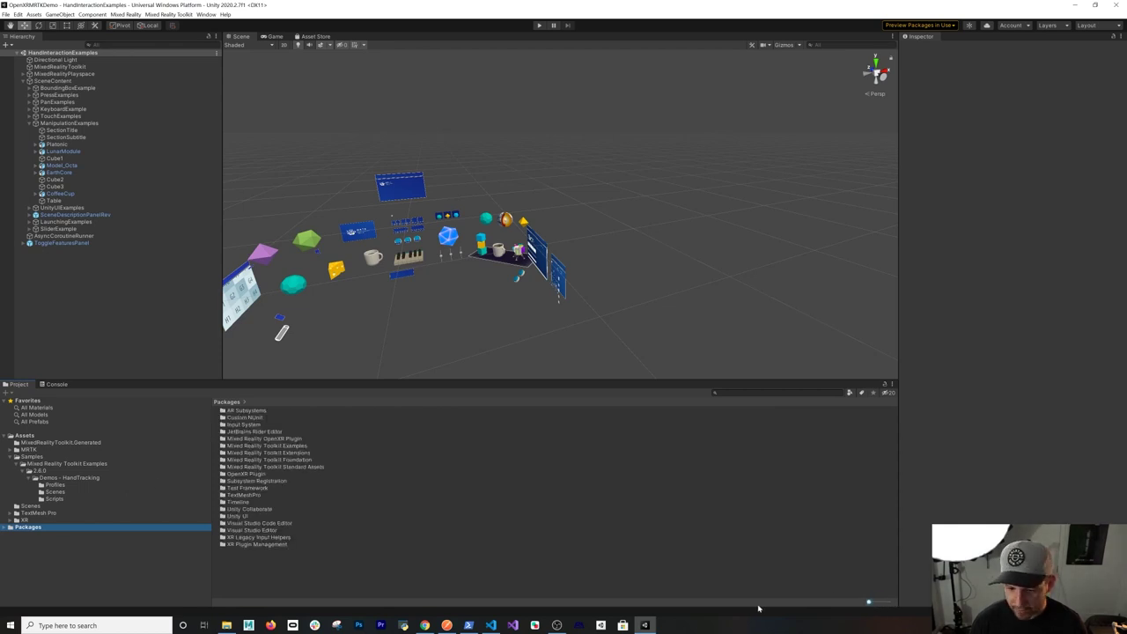
pyautogui.doubleClick(271, 461)
pyautogui.doubleClick(239, 417)
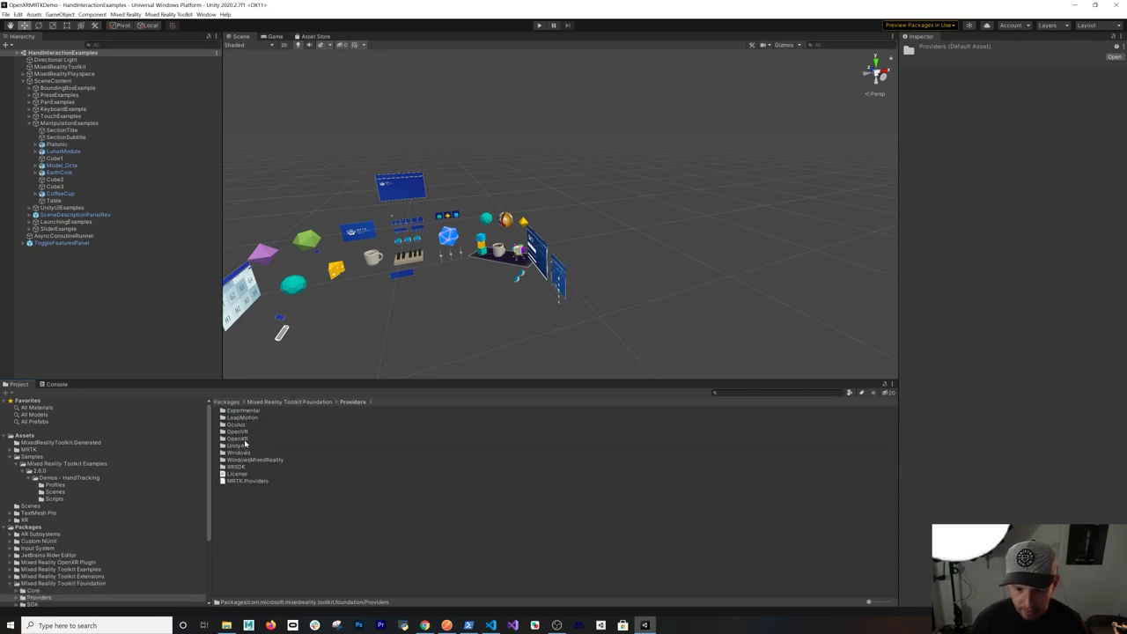
pyautogui.doubleClick(244, 439)
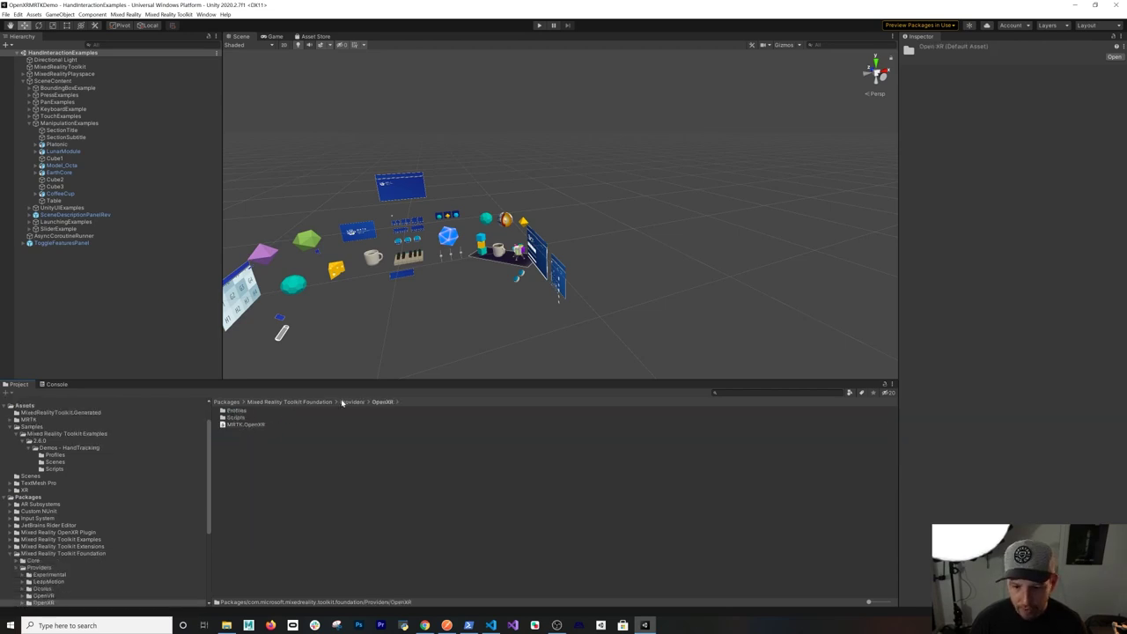
pyautogui.doubleClick(235, 419)
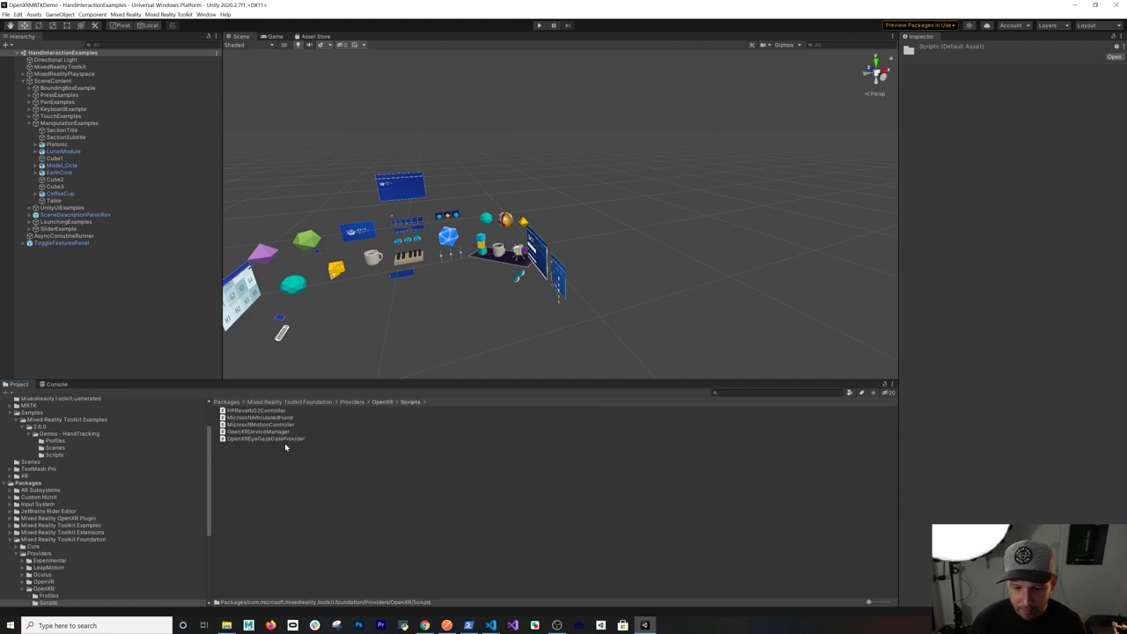
# Step: Open the OpenXRDeviceManager script in Visual Studio and locate the IsLoaderActive<OpenXRLoader> assignment on line 44
pyautogui.click(250, 433)
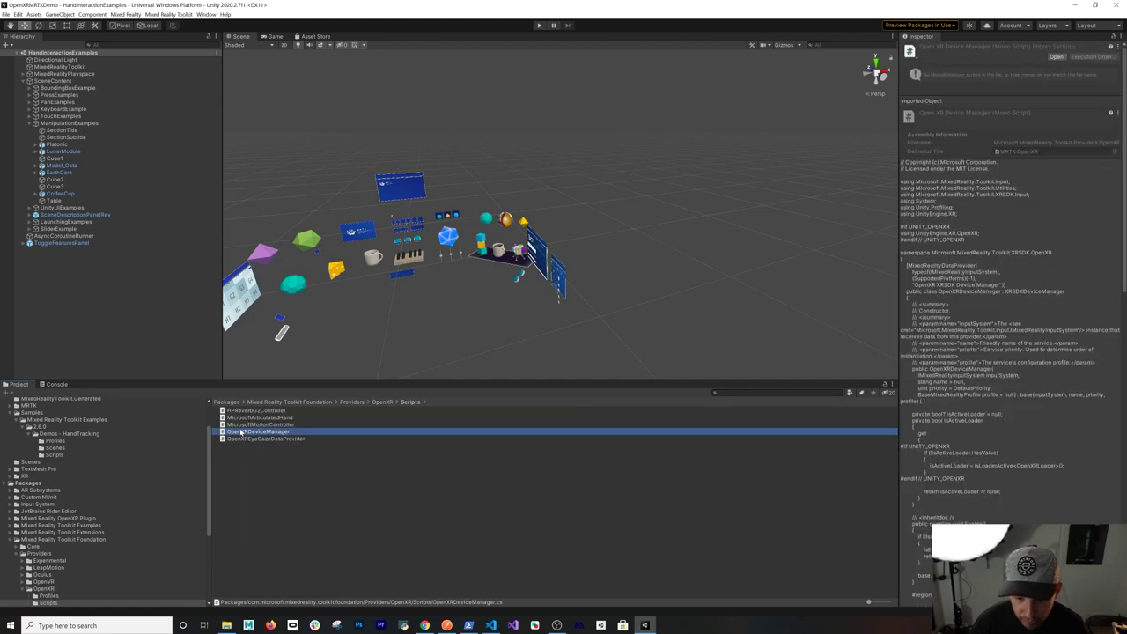
pyautogui.doubleClick(241, 432)
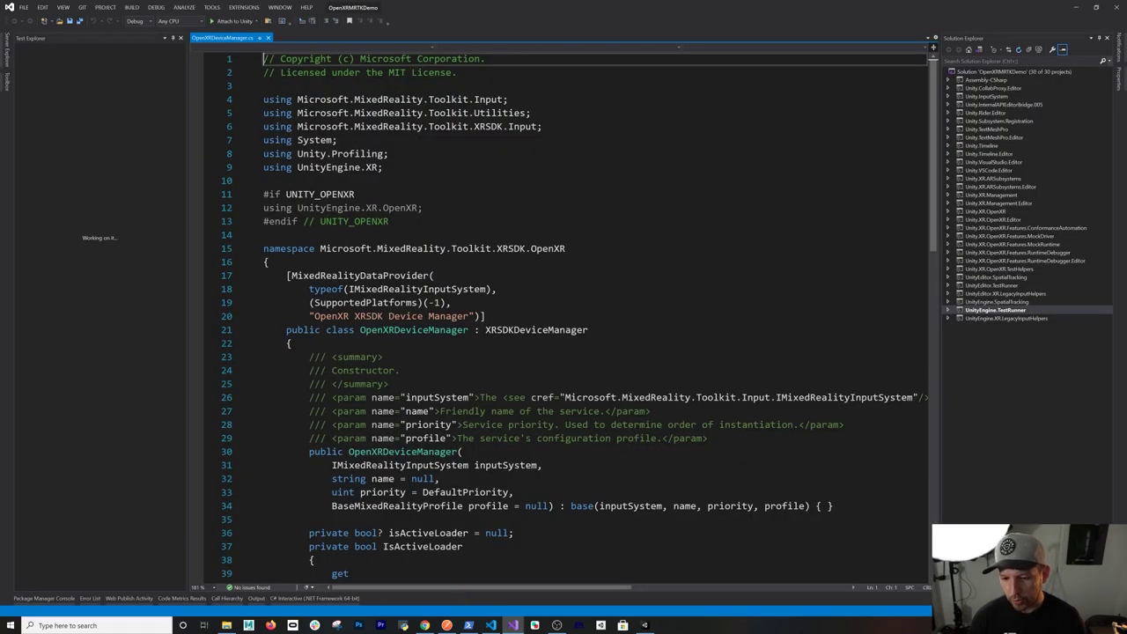
pyautogui.scroll(-4, 564, 317)
pyautogui.click(458, 384)
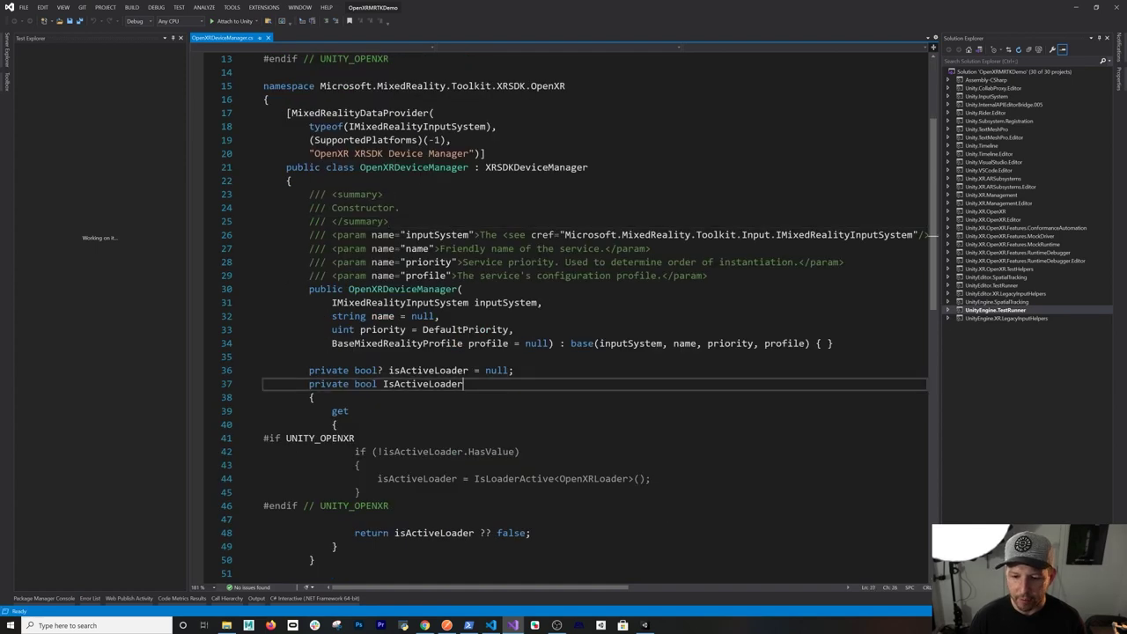
pyautogui.scroll(-3, 564, 317)
pyautogui.moveTo(536, 357); pyautogui.dragTo(611, 356)
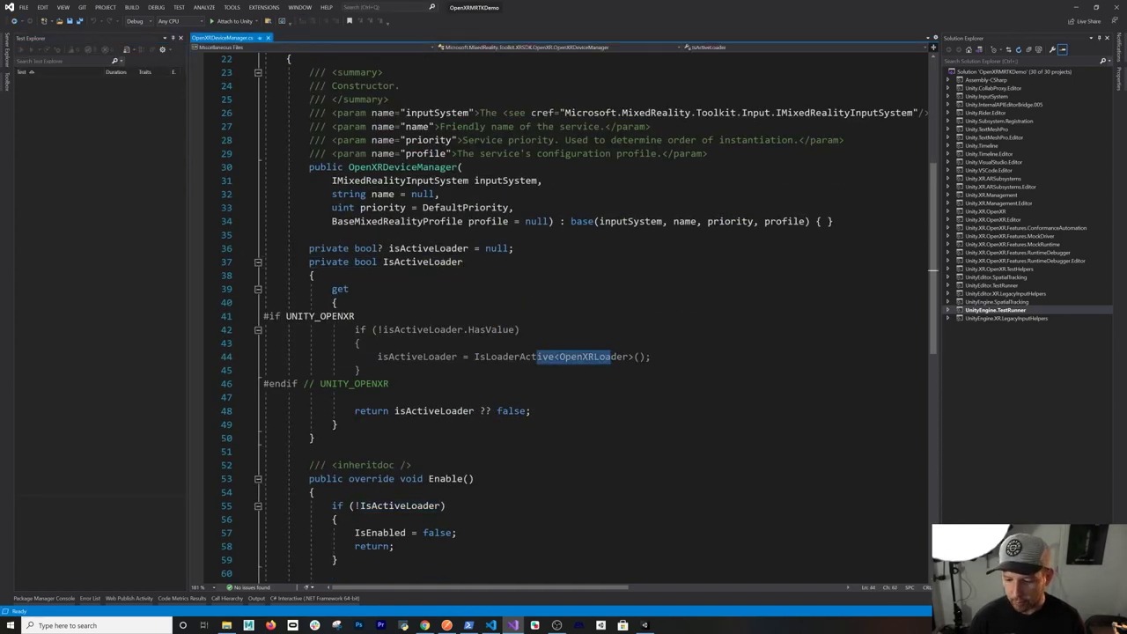
# Step: Copy the hotfix line isActiveLoader = IsLoaderActive<OpenXRLoaderBase>(); from the OpenXRHoloLens2.md notes in Visual Studio Code and return to the script
pyautogui.click(490, 625)
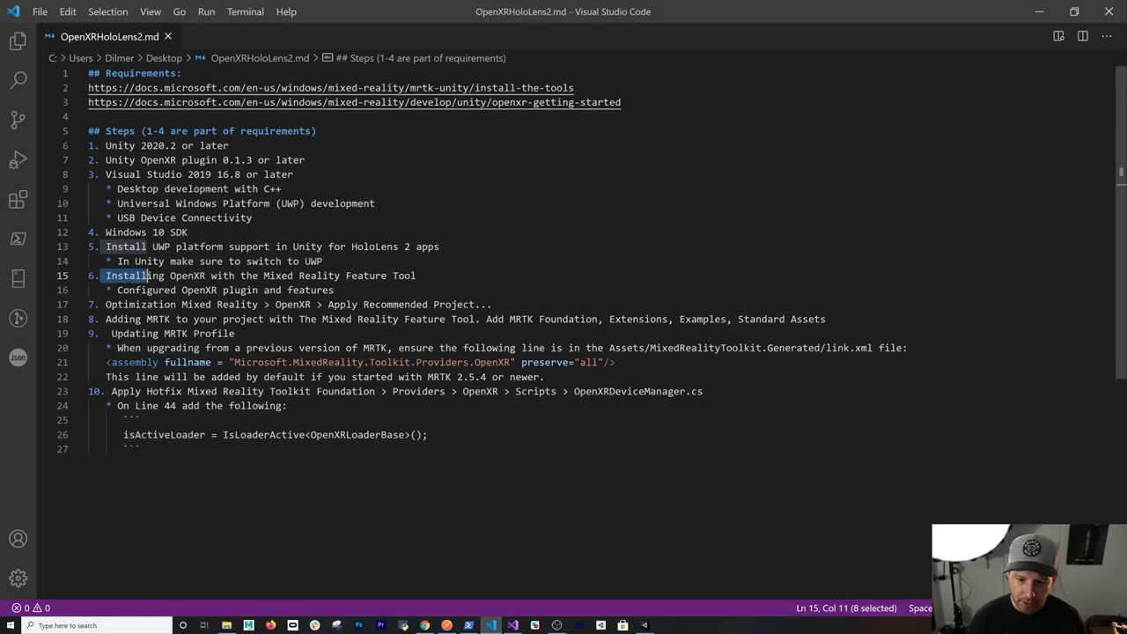
pyautogui.click(270, 434)
pyautogui.moveTo(428, 434); pyautogui.dragTo(123, 434)
pyautogui.hotkey('ctrl', 'c')
pyautogui.hotkey('alt', 'Tab')
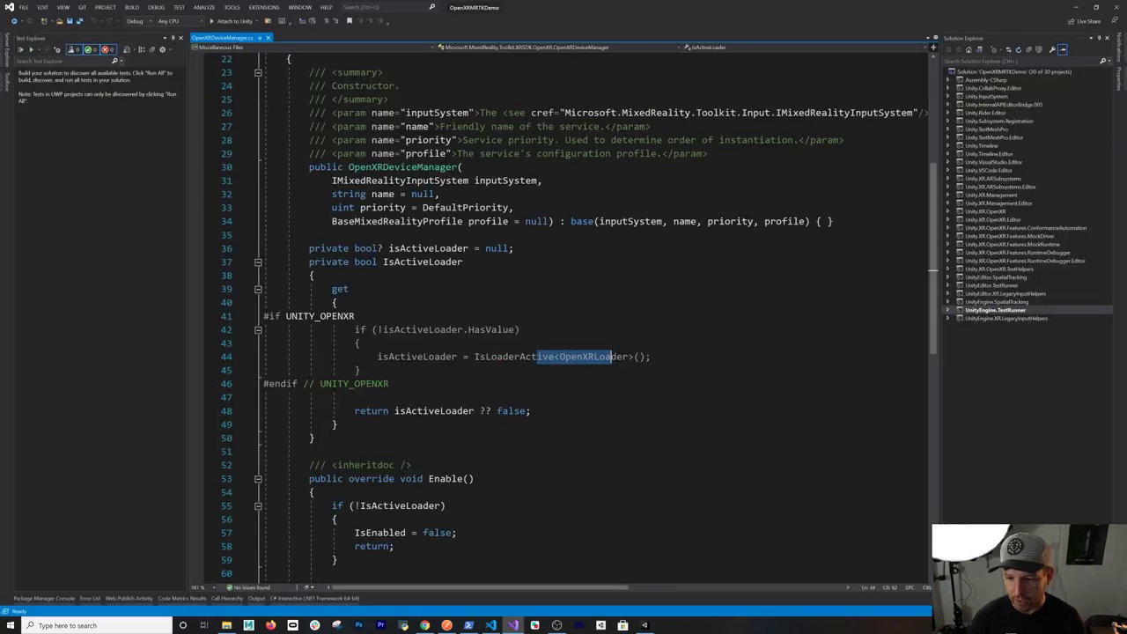
# Step: Replace line 44 of OpenXRDeviceManager.cs with isActiveLoader = IsLoaderActive<OpenXRLoaderBase>(); and save the script
pyautogui.click(630, 356)
pyautogui.hotkey('shift', 'Home')
pyautogui.hotkey('ctrl', 'v')
pyautogui.hotkey('ctrl', 's')
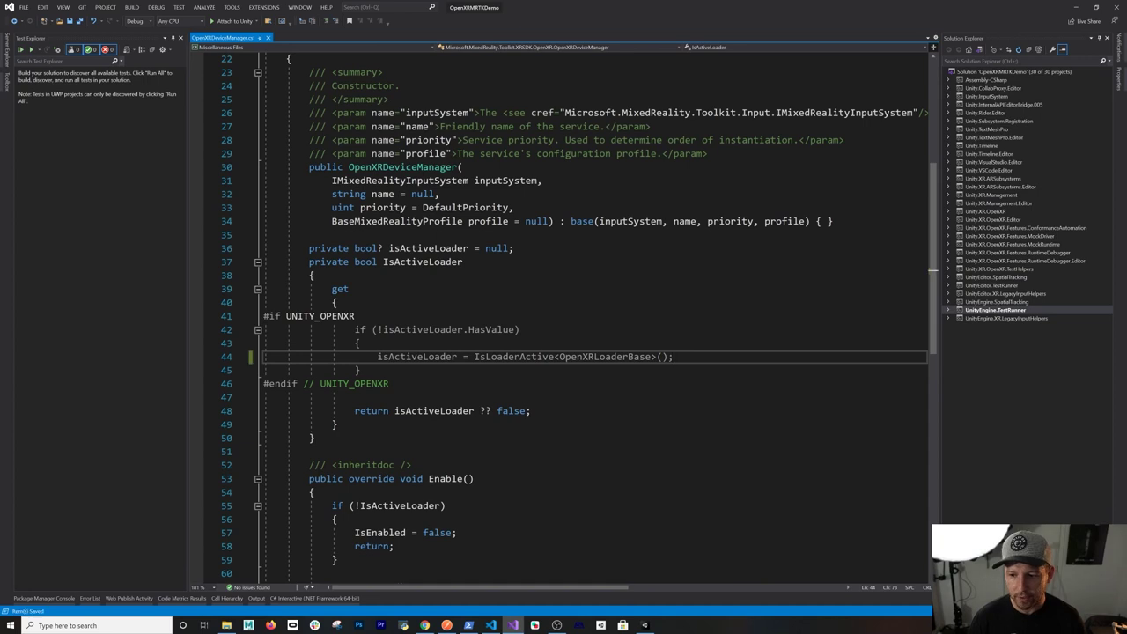
pyautogui.hotkey('ctrl', 'z')
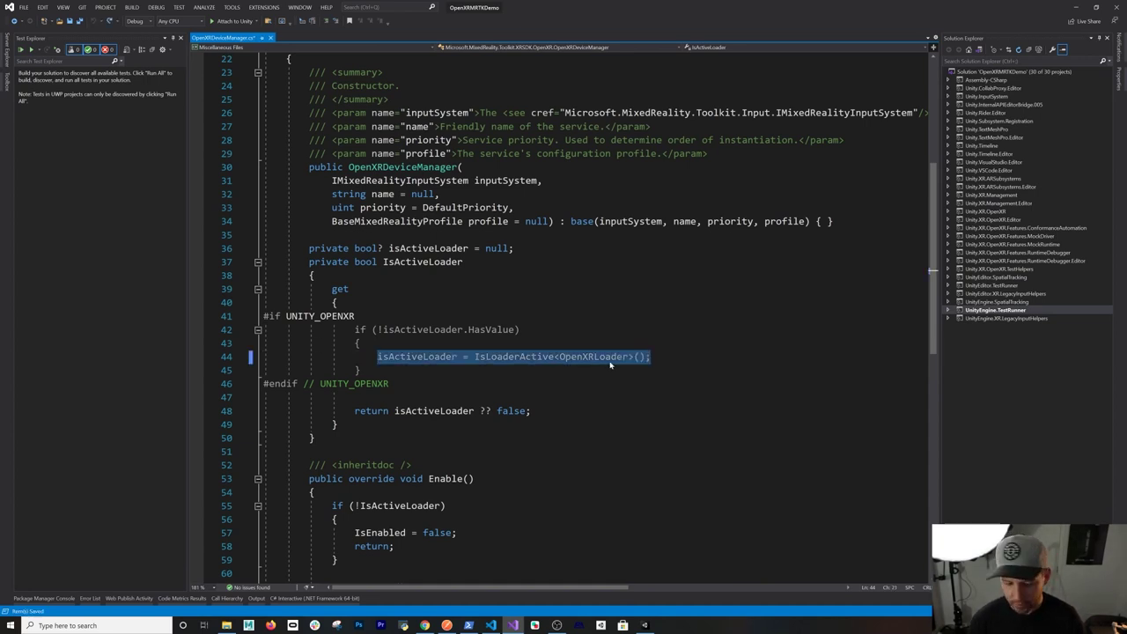
pyautogui.hotkey('ctrl', 'y')
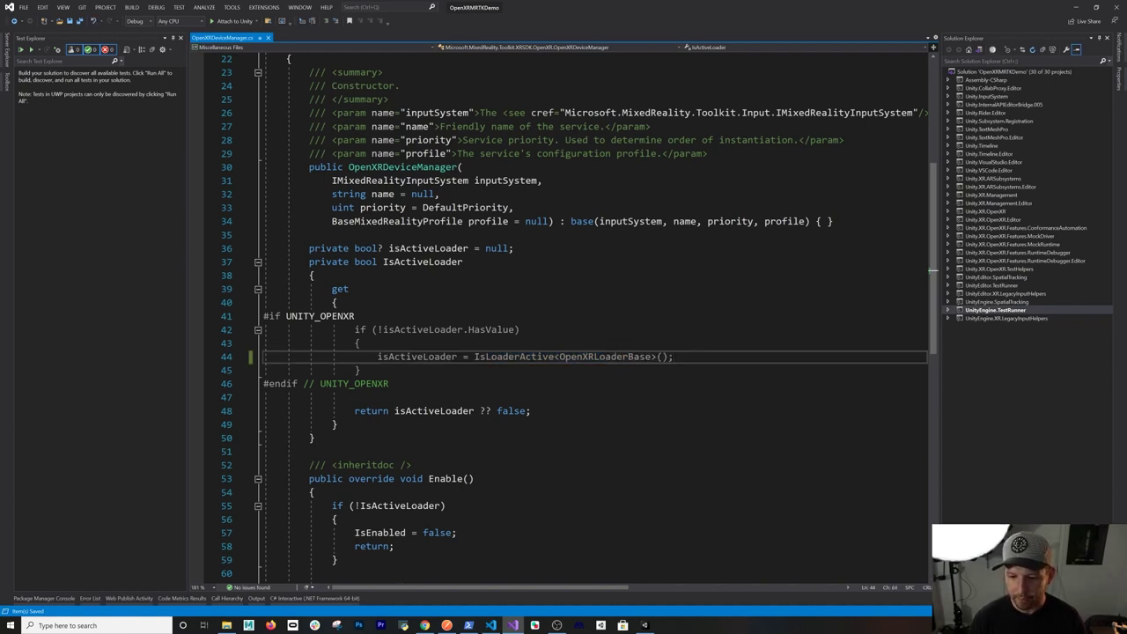
pyautogui.press('Down')
pyautogui.press('Down')
pyautogui.press('Down')
pyautogui.press('Down')
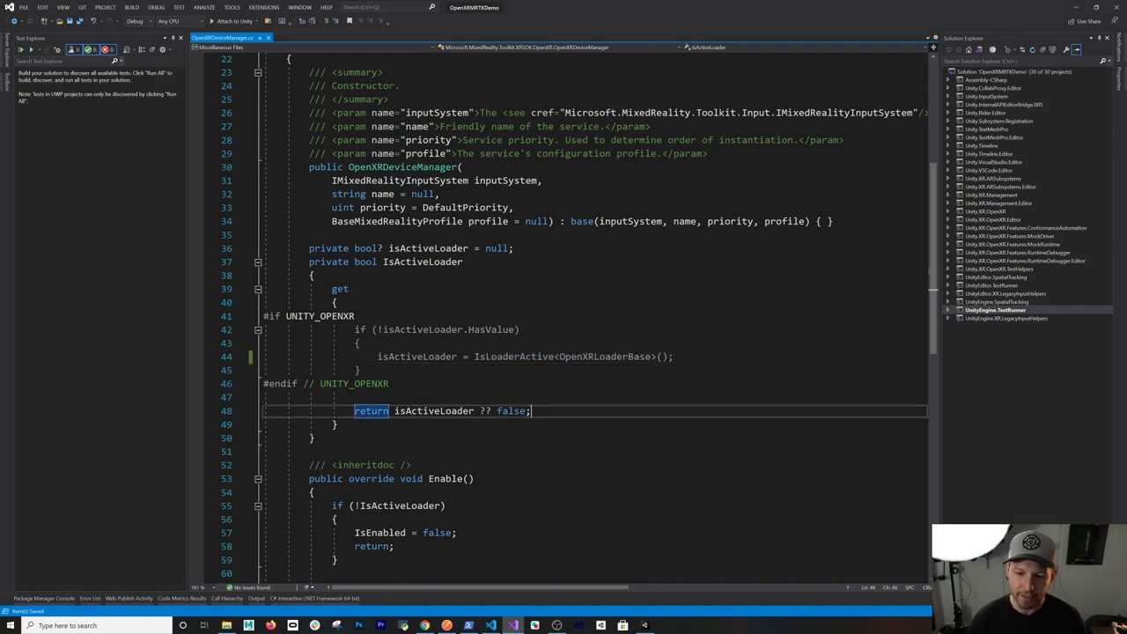
pyautogui.press('Up')
pyautogui.press('Up')
pyautogui.press('Up')
pyautogui.press('Up')
pyautogui.press('Up')
pyautogui.press('Up')
pyautogui.press('Up')
pyautogui.press('Up')
pyautogui.press('Up')
pyautogui.press('Up')
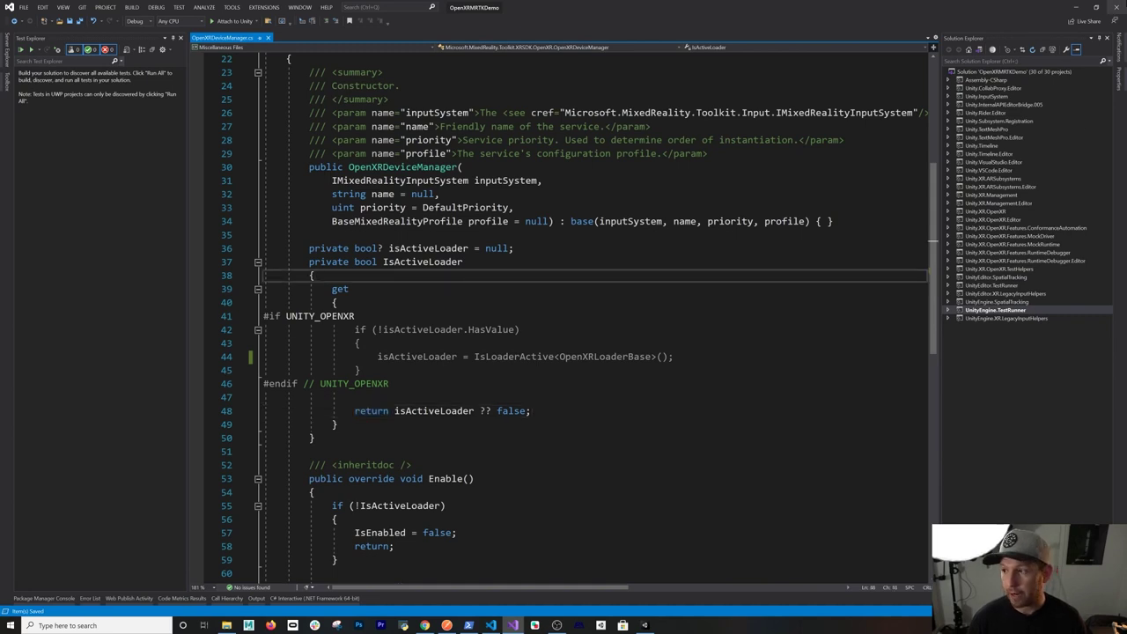
# Step: Review the full list of requirements and setup steps in OpenXRHoloLens2.md in Visual Studio Code
pyautogui.hotkey('alt', 'Tab')
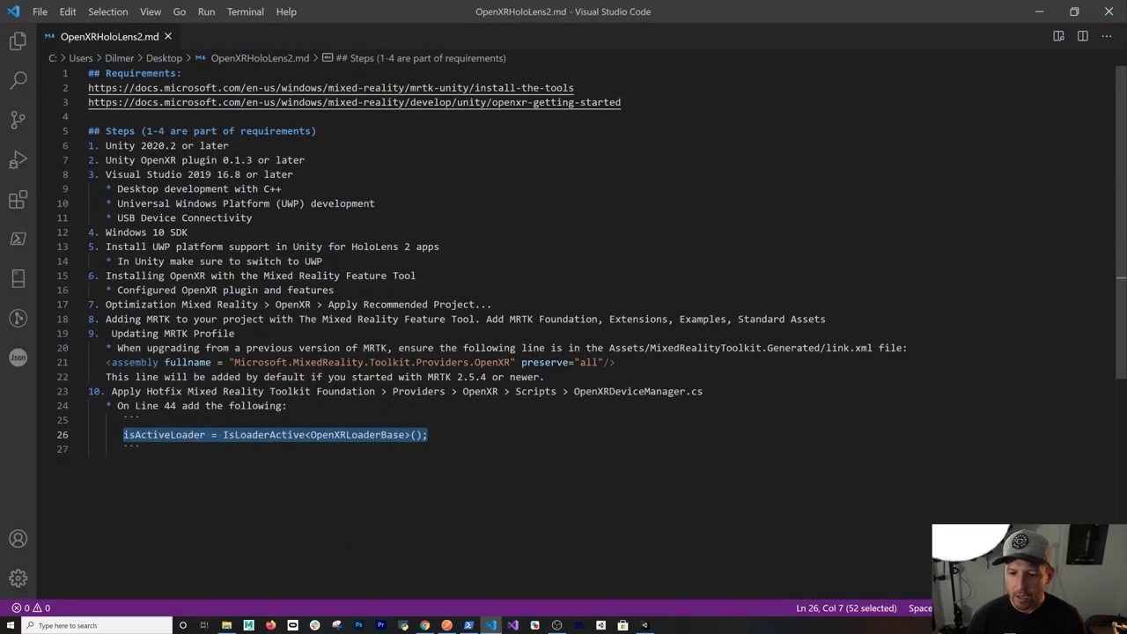
pyautogui.click(493, 377)
pyautogui.hotkey('ctrl', 'End')
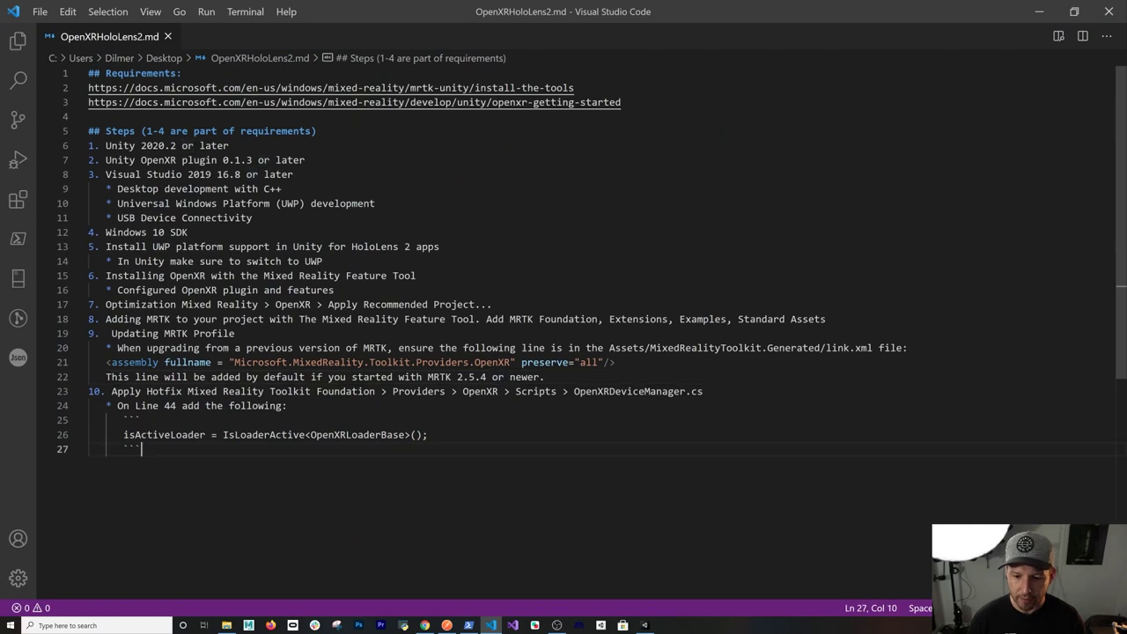
pyautogui.hotkey('shift', 'Up')
pyautogui.hotkey('shift', 'Up')
pyautogui.hotkey('shift', 'Up')
pyautogui.hotkey('shift', 'Up')
pyautogui.hotkey('shift', 'Up')
pyautogui.hotkey('shift', 'Up')
pyautogui.hotkey('shift', 'Up')
pyautogui.hotkey('shift', 'Up')
pyautogui.hotkey('shift', 'Up')
pyautogui.hotkey('shift', 'Up')
pyautogui.hotkey('shift', 'Up')
pyautogui.hotkey('shift', 'Up')
pyautogui.hotkey('shift', 'Up')
pyautogui.hotkey('shift', 'Up')
pyautogui.hotkey('shift', 'Up')
pyautogui.hotkey('shift', 'Up')
pyautogui.hotkey('shift', 'Up')
pyautogui.hotkey('shift', 'Up')
pyautogui.hotkey('shift', 'Up')
pyautogui.hotkey('shift', 'Up')
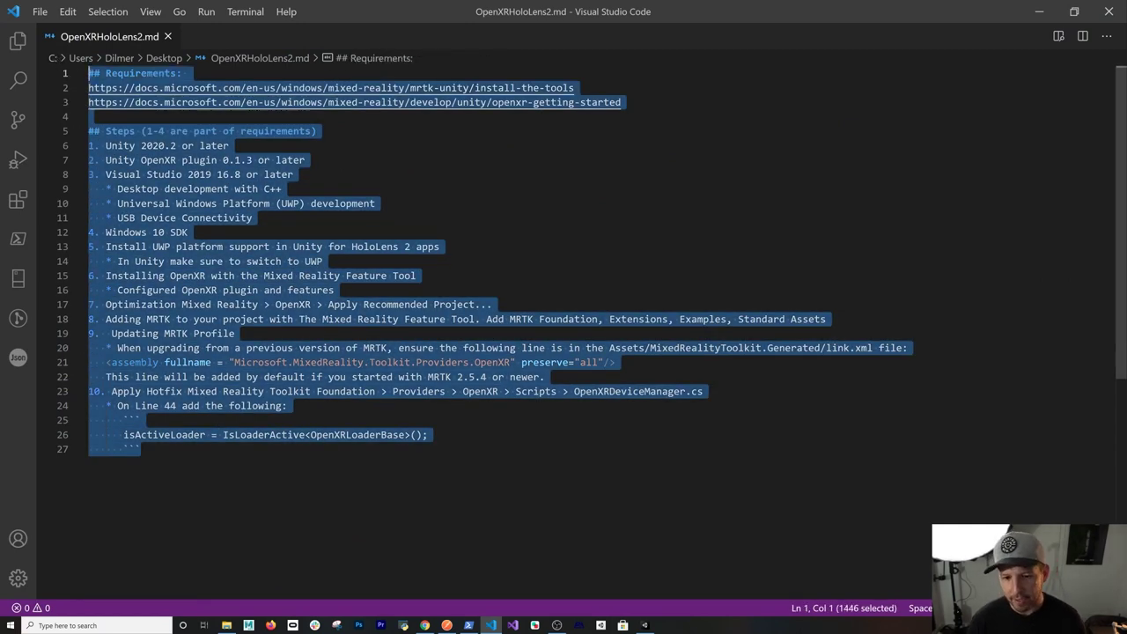
# Step: Switch to Unity and set the Universal Windows Platform build's Architecture to ARM64 and Target Device to HoloLens
pyautogui.hotkey('alt', 'Tab')
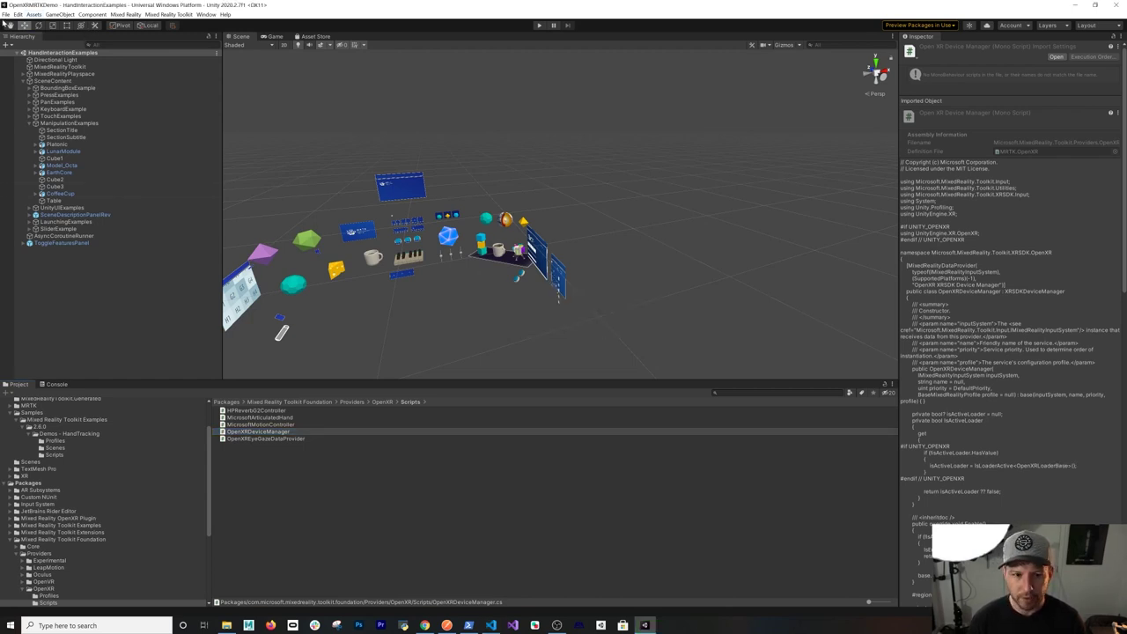
pyautogui.click(6, 14)
pyautogui.click(27, 112)
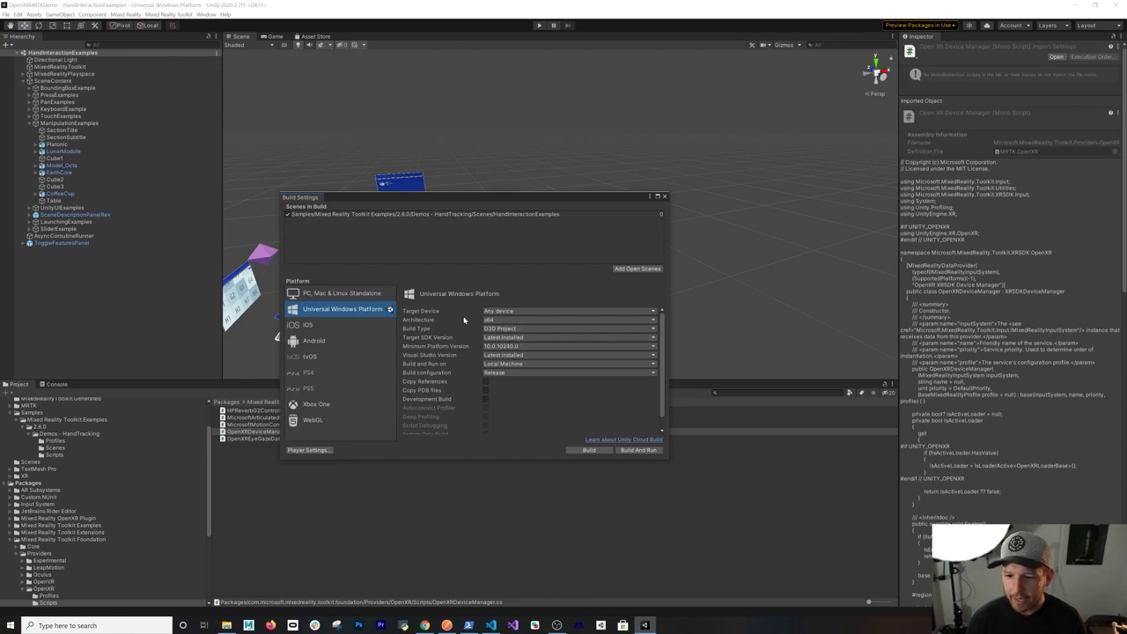
pyautogui.click(490, 321)
pyautogui.click(509, 354)
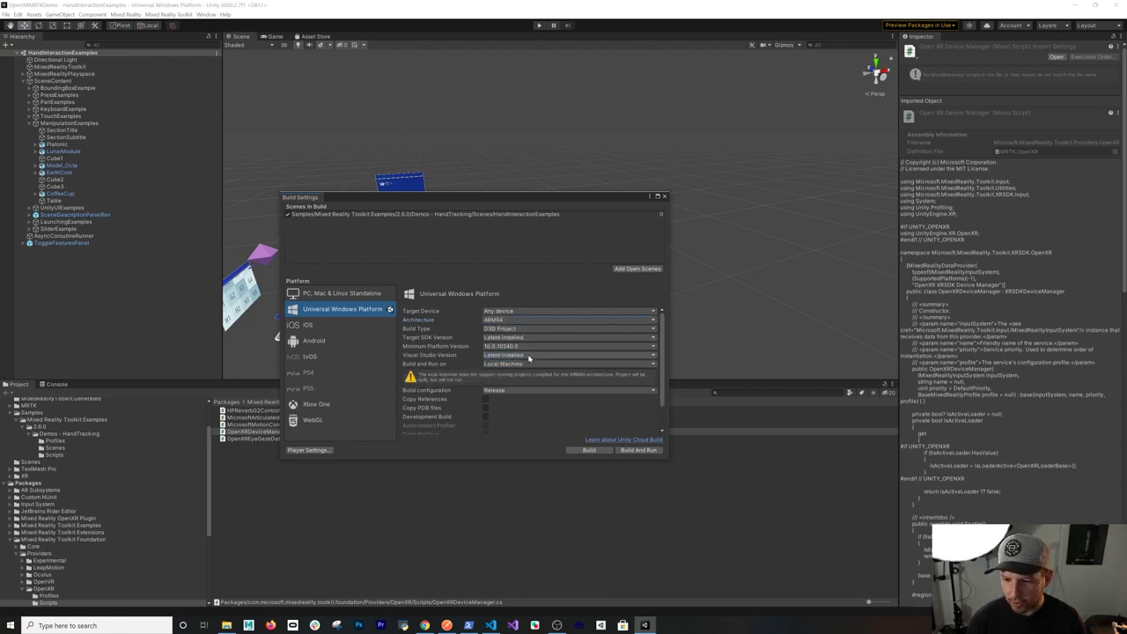
pyautogui.click(515, 312)
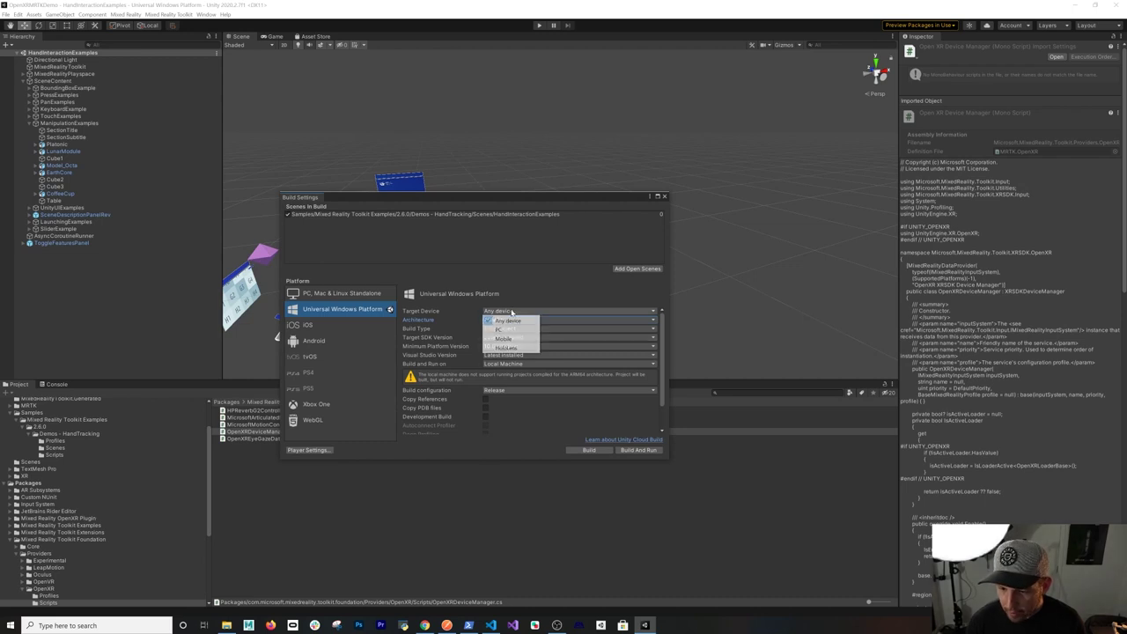
pyautogui.click(506, 347)
pyautogui.click(499, 329)
pyautogui.click(483, 337)
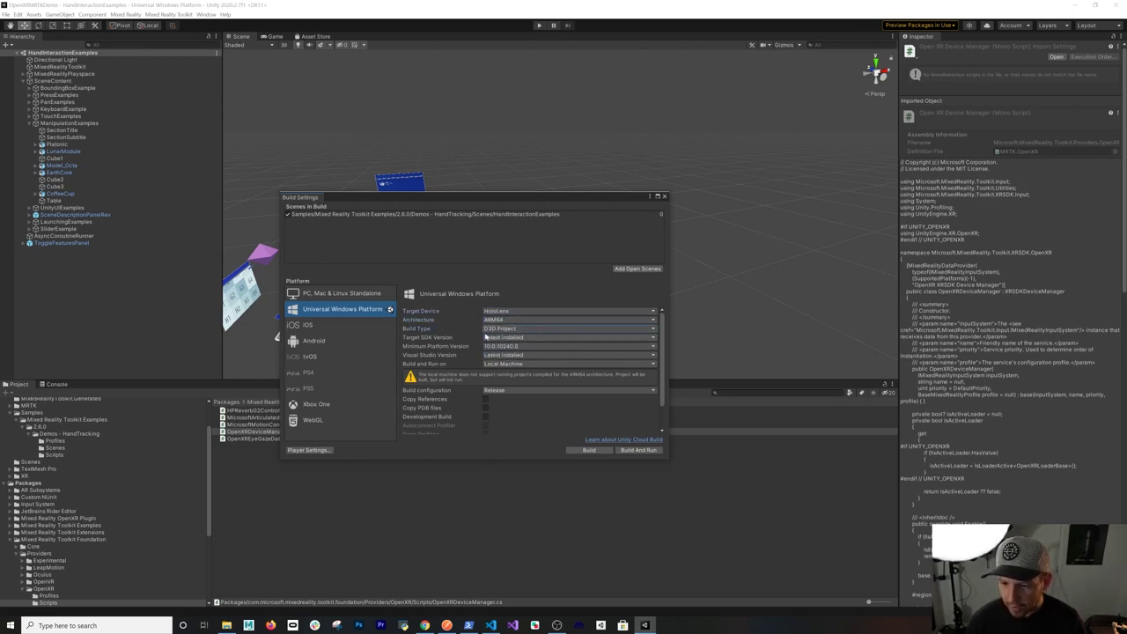
pyautogui.click(494, 364)
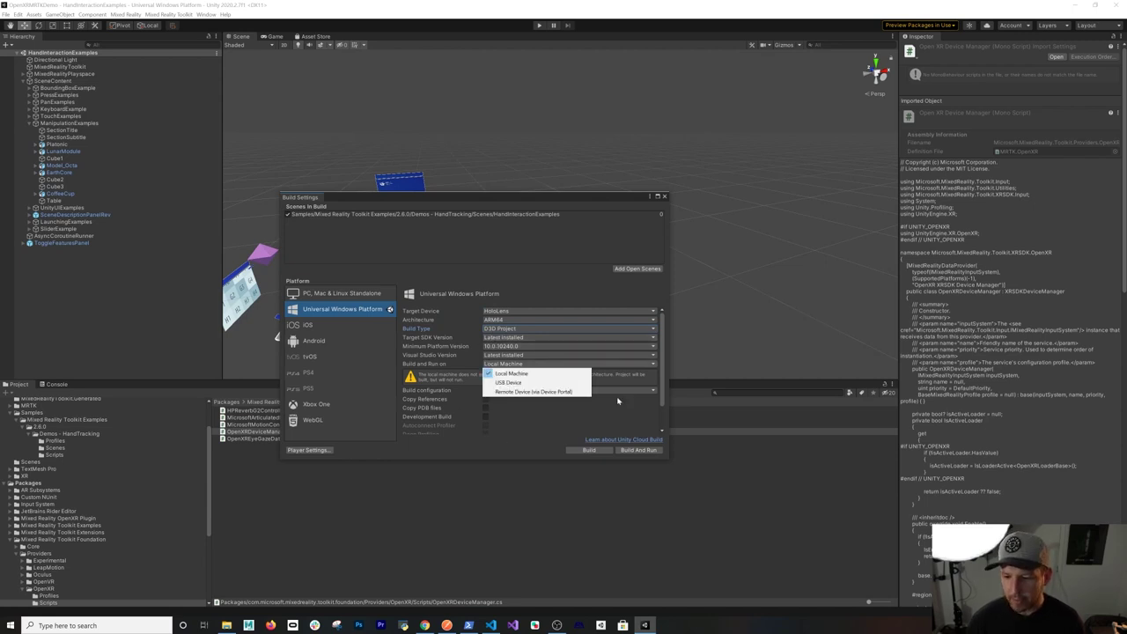
pyautogui.click(666, 375)
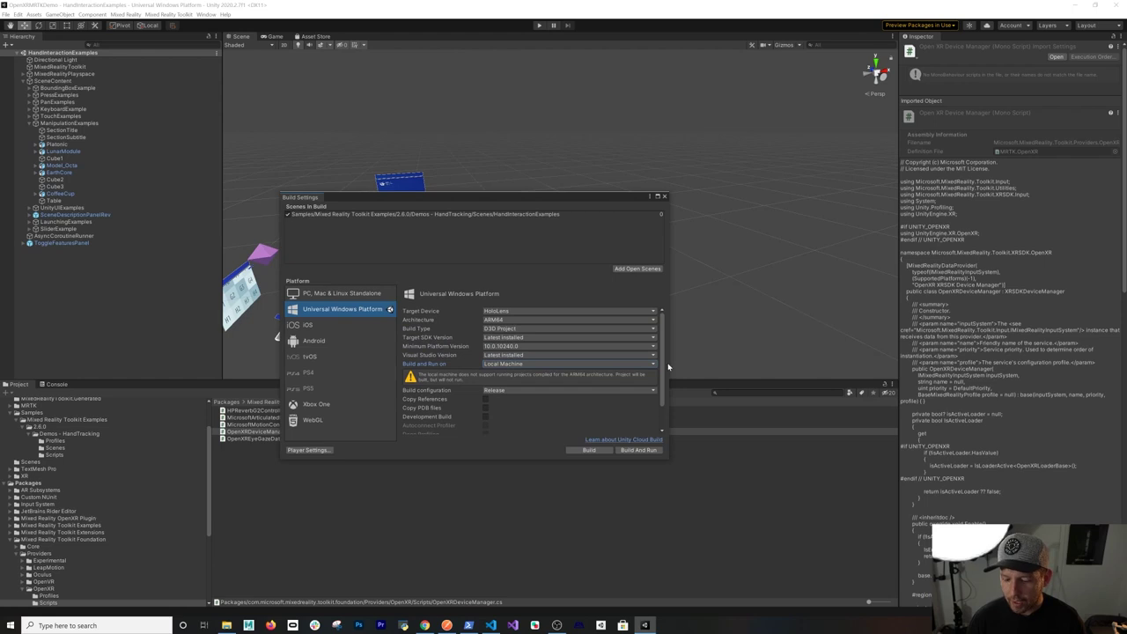
pyautogui.moveTo(667, 366); pyautogui.dragTo(668, 408)
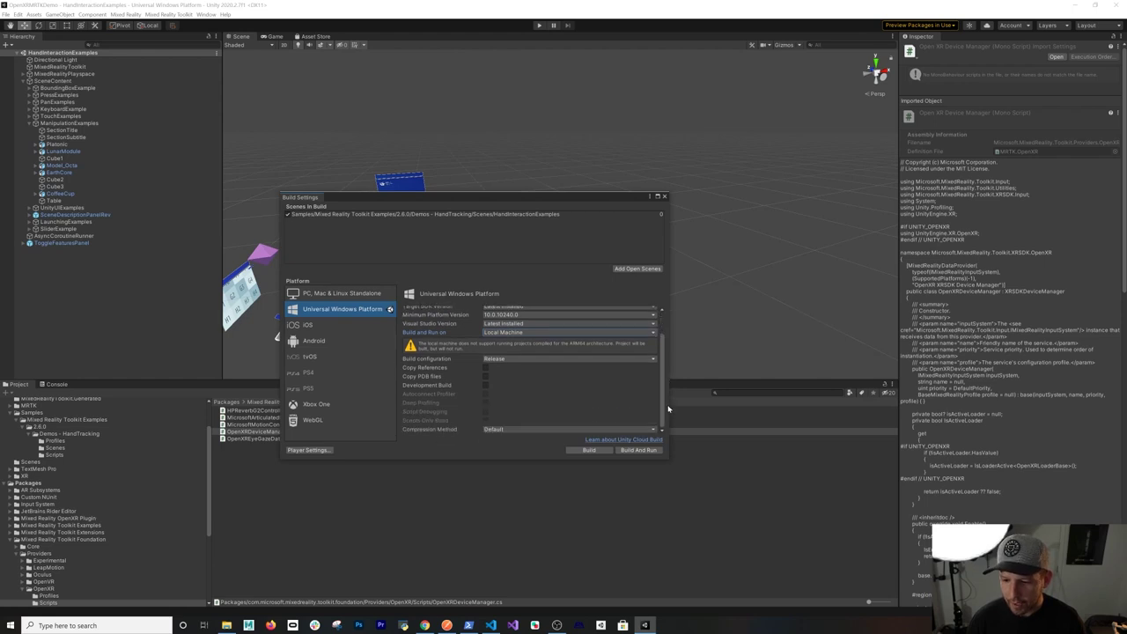
# Step: Build the Universal Windows Platform project into a new Desktop folder named HoloLens2
pyautogui.click(598, 450)
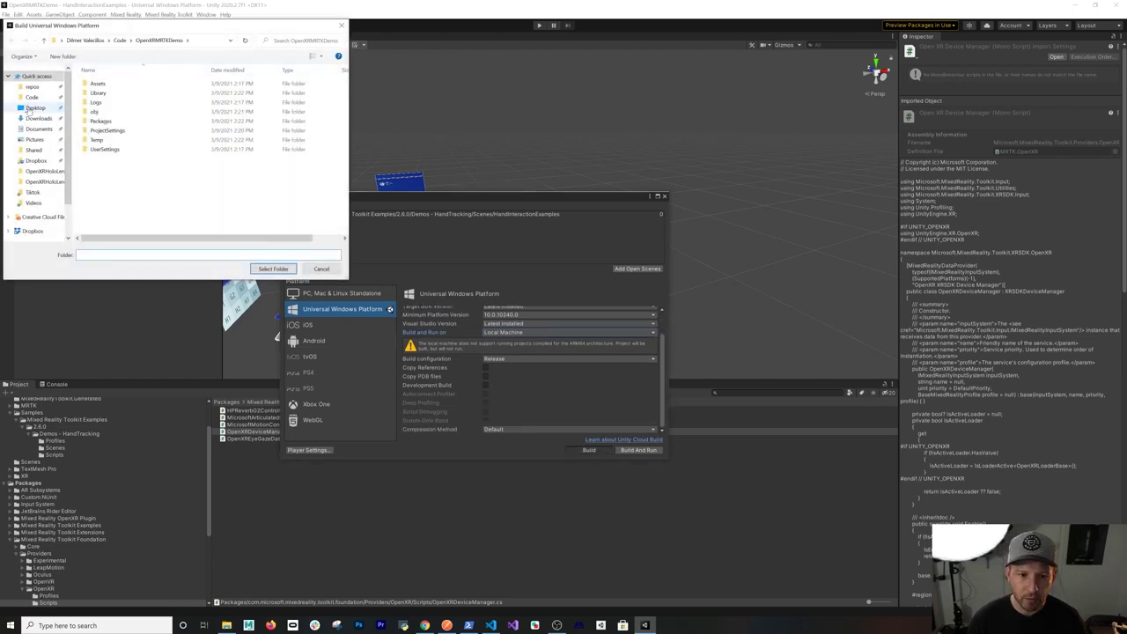
pyautogui.click(32, 108)
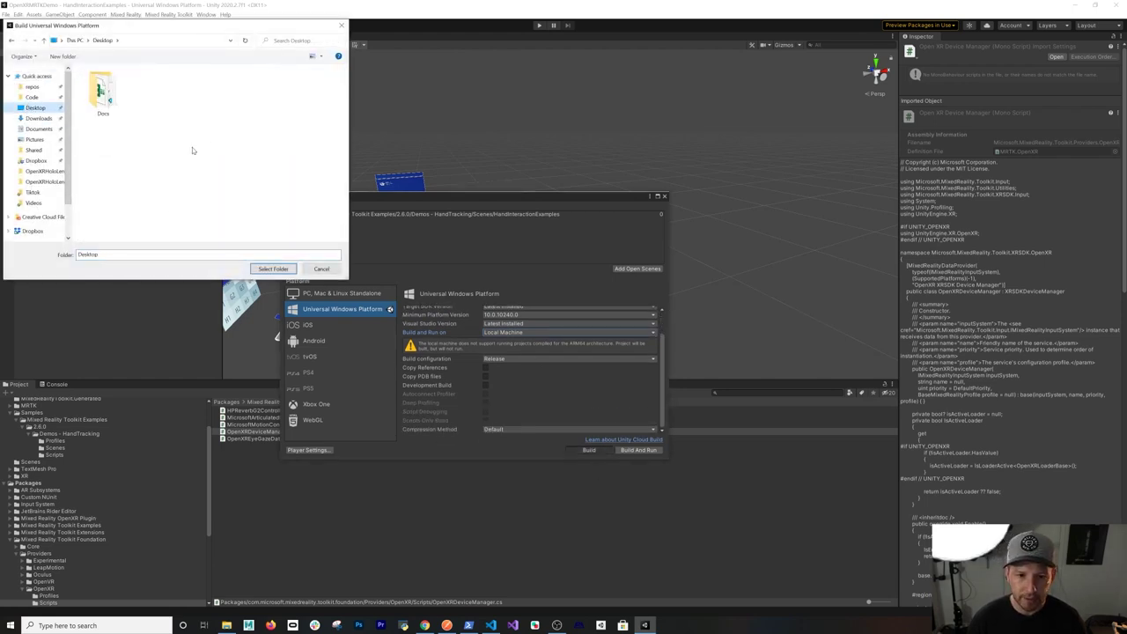
pyautogui.click(62, 56)
pyautogui.write('HoloLens2')
pyautogui.press('Return')
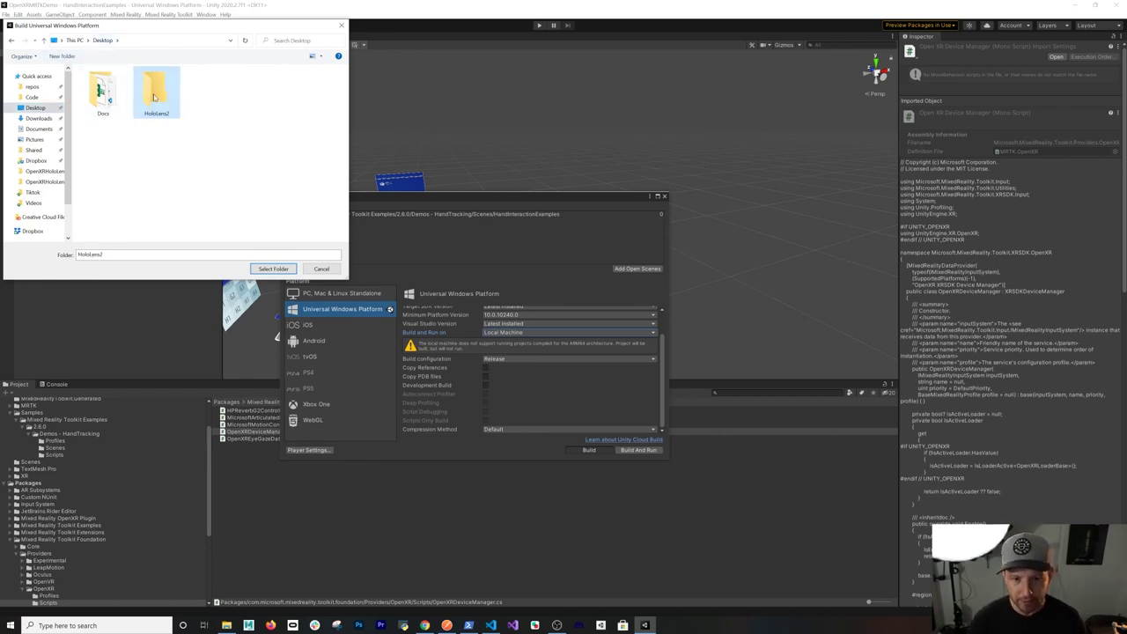
pyautogui.doubleClick(154, 97)
pyautogui.moveTo(169, 31); pyautogui.dragTo(252, 45)
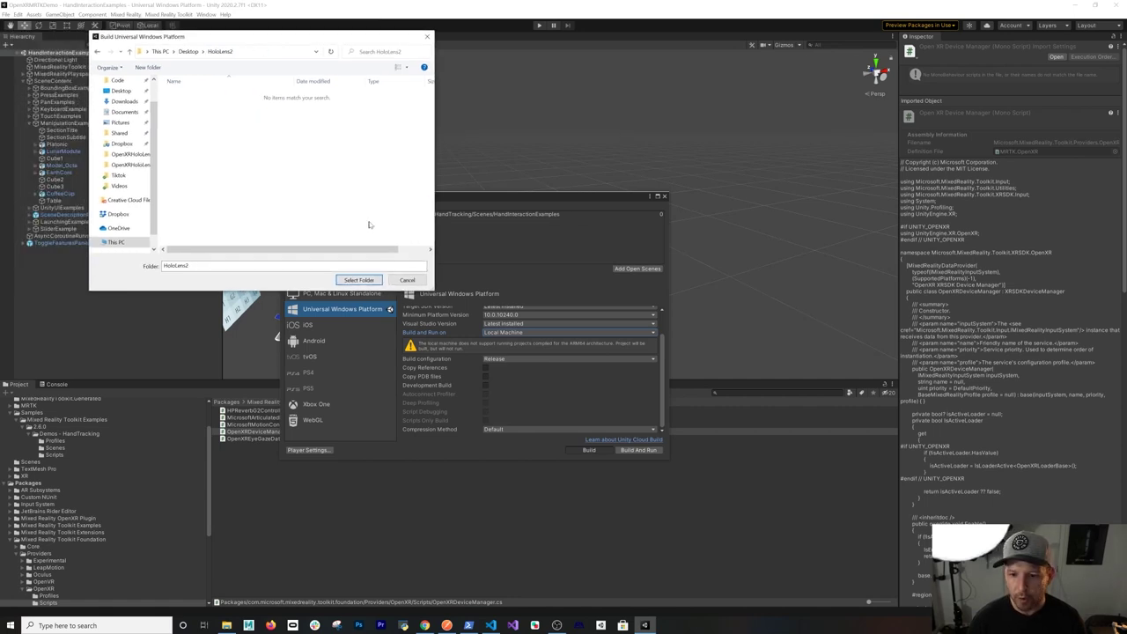
pyautogui.click(359, 280)
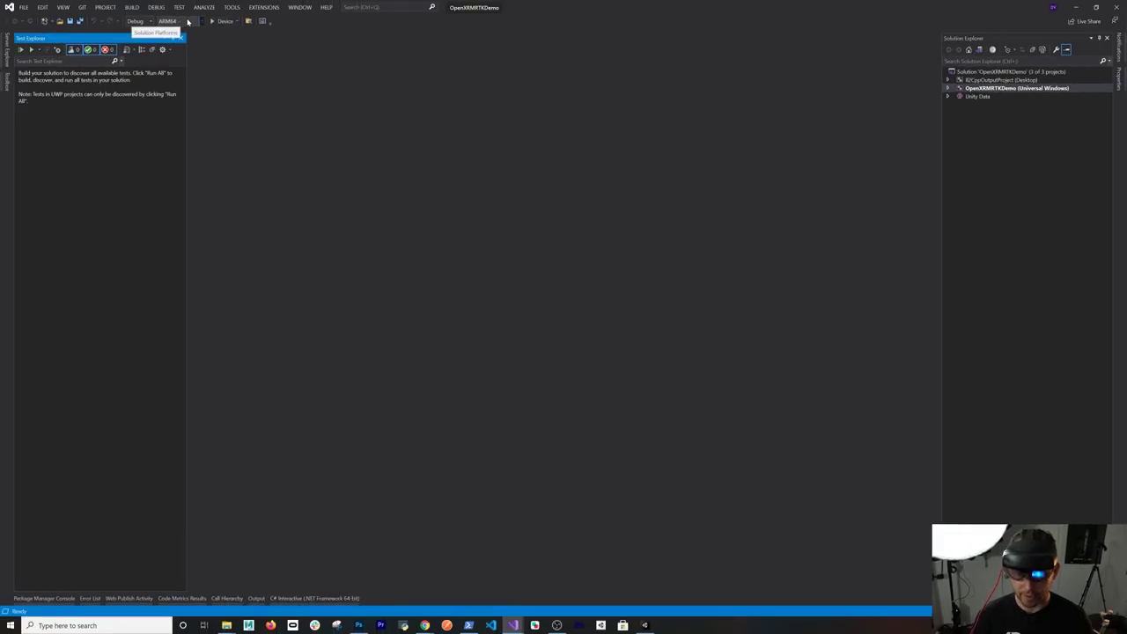
# Step: Build and run the OpenXRMRTKDemo solution in Visual Studio on the device with the Debug ARM64 configuration
pyautogui.click(220, 20)
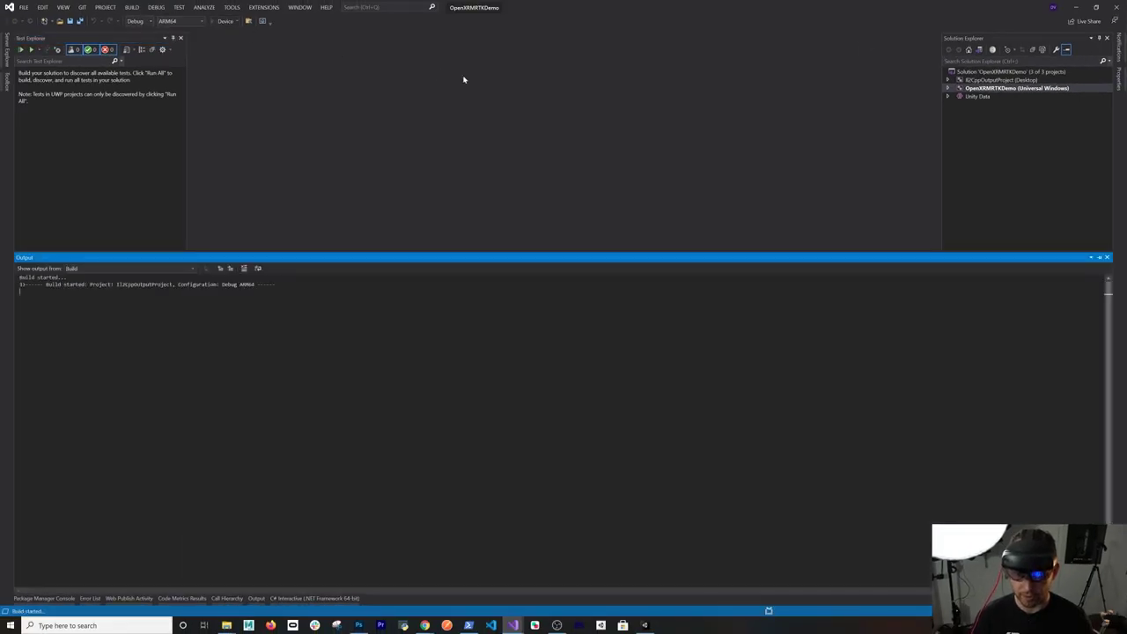